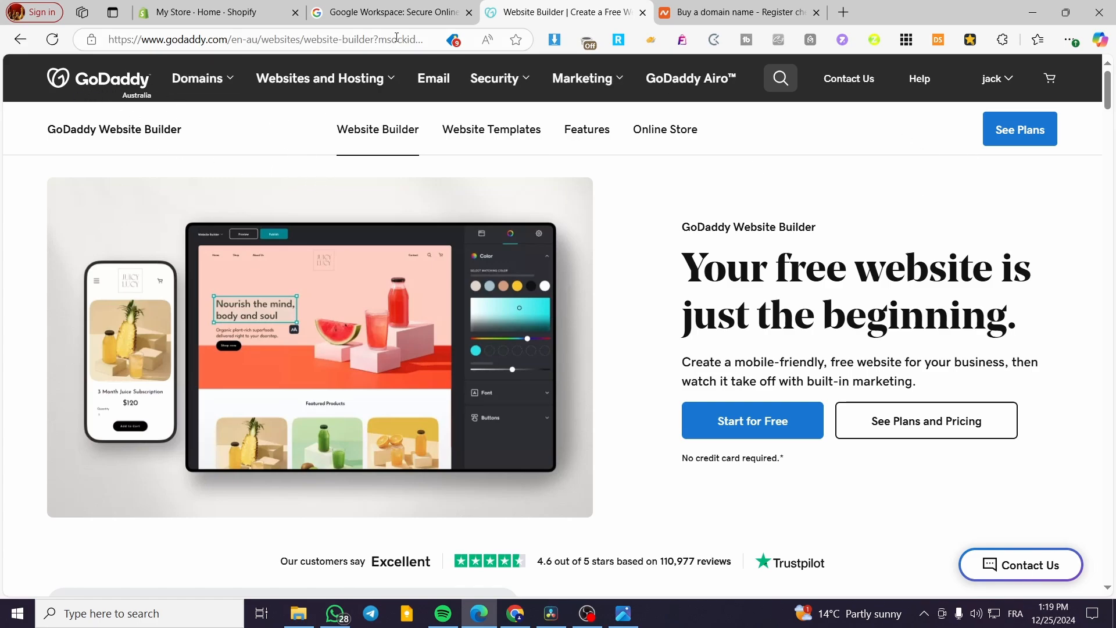
{"action": "left_click", "coordinate": [337, 10]}
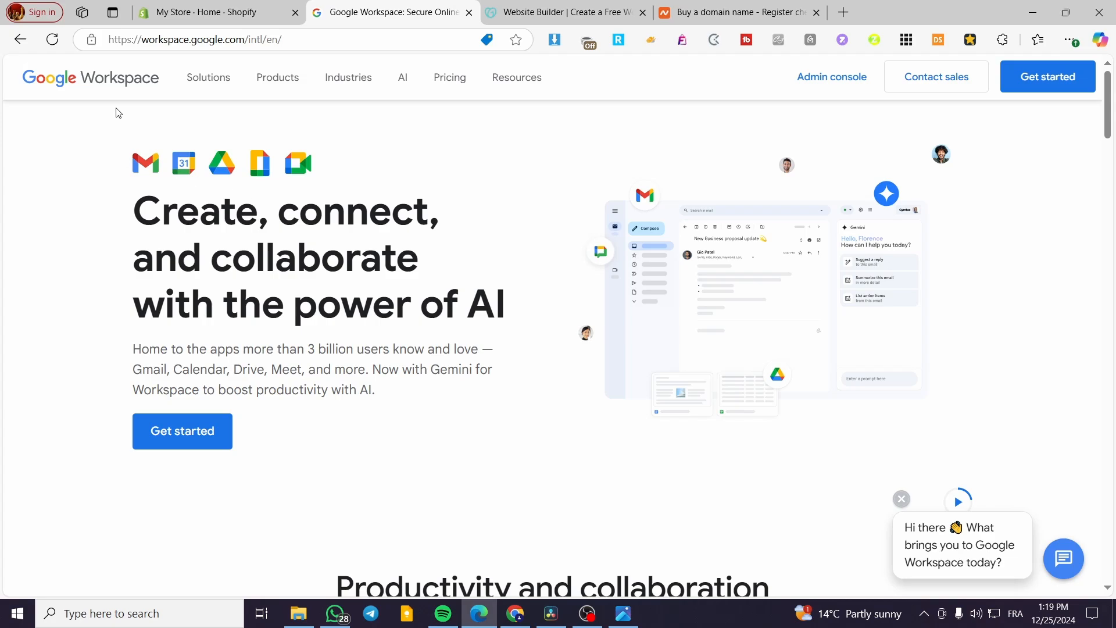
{"action": "key", "text": "ctrl+Tab"}
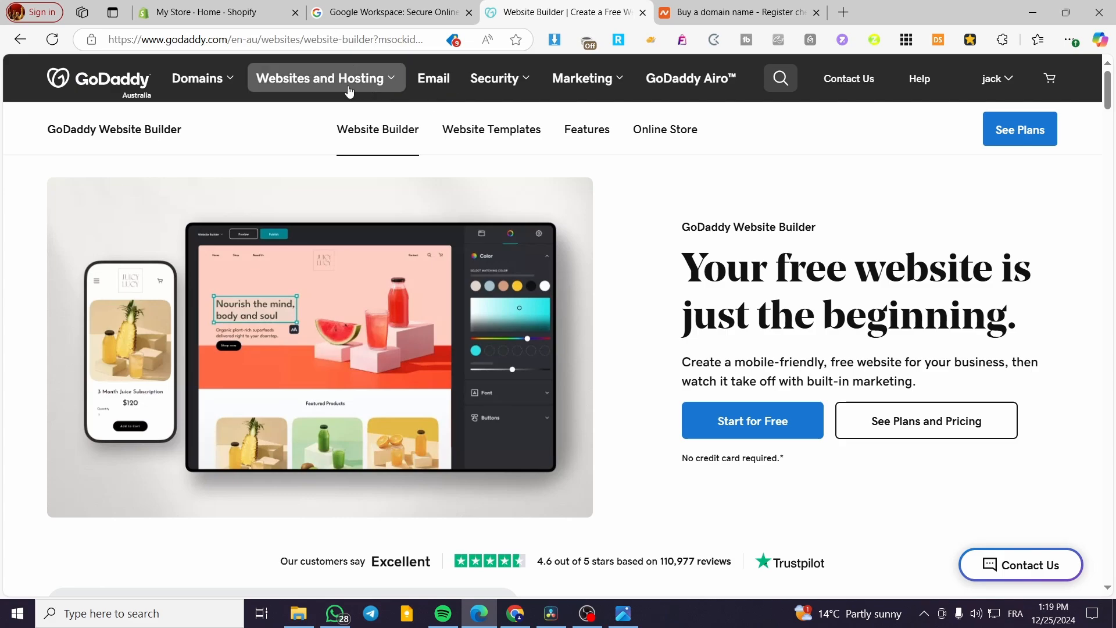
{"action": "left_click", "coordinate": [311, 93]}
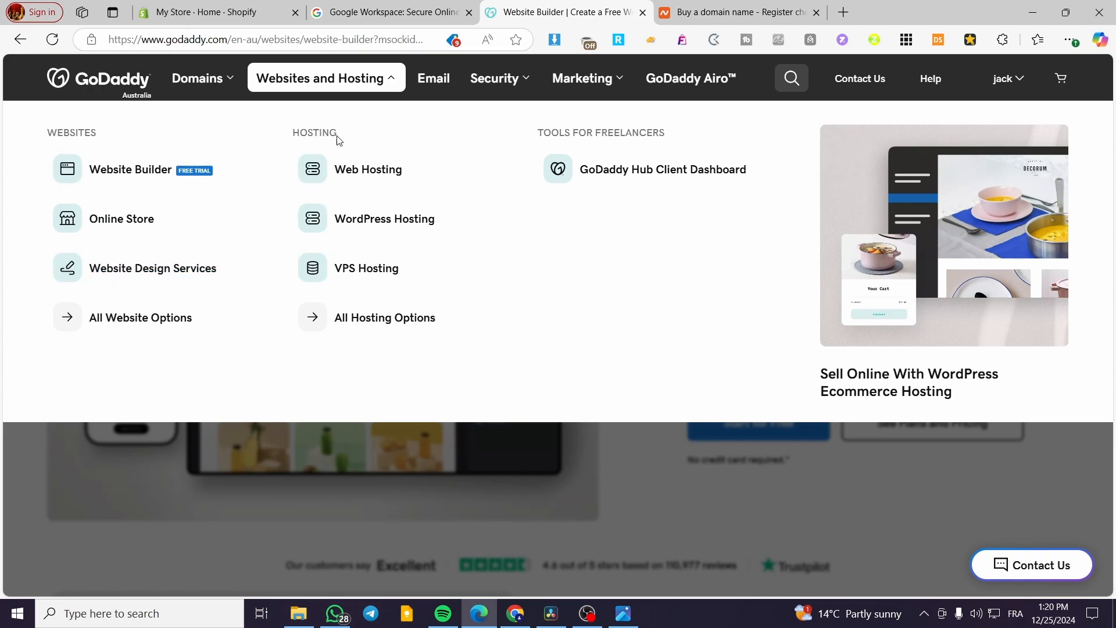
{"action": "left_click", "coordinate": [437, 460]}
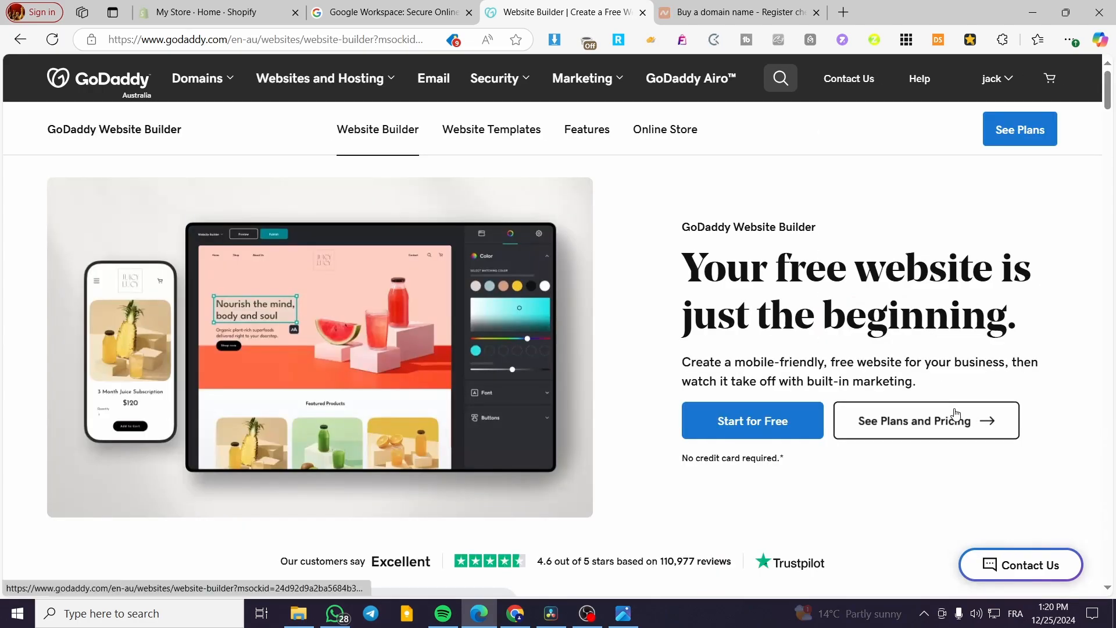
Open the GoDaddy account's products page and go from its Domains section to the full domain portfolio.
{"action": "left_click", "coordinate": [1001, 80]}
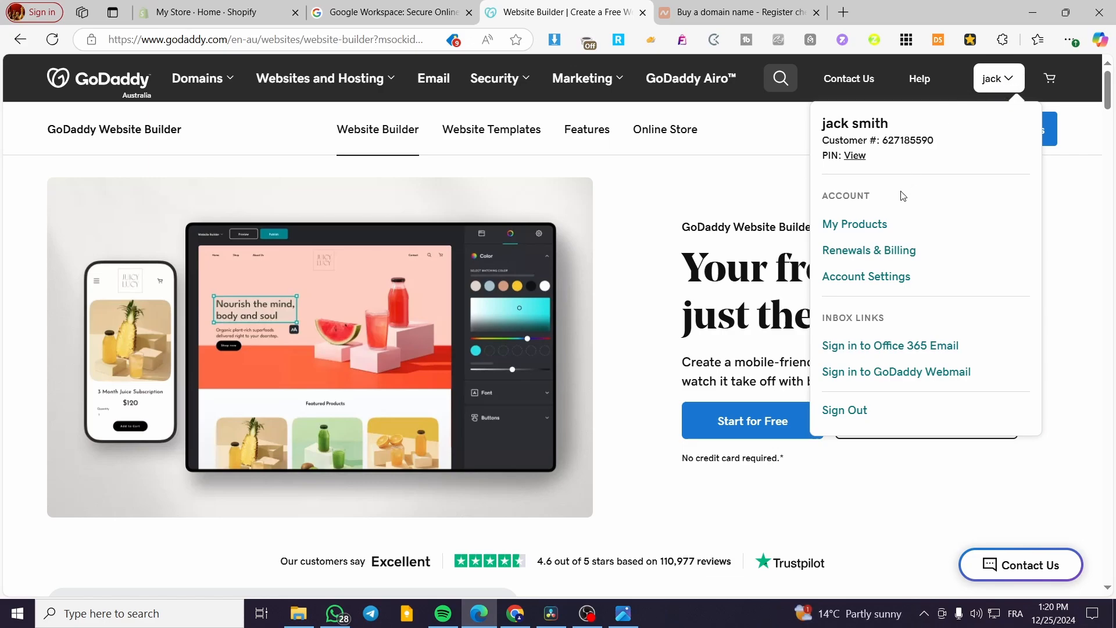
{"action": "left_click", "coordinate": [860, 229]}
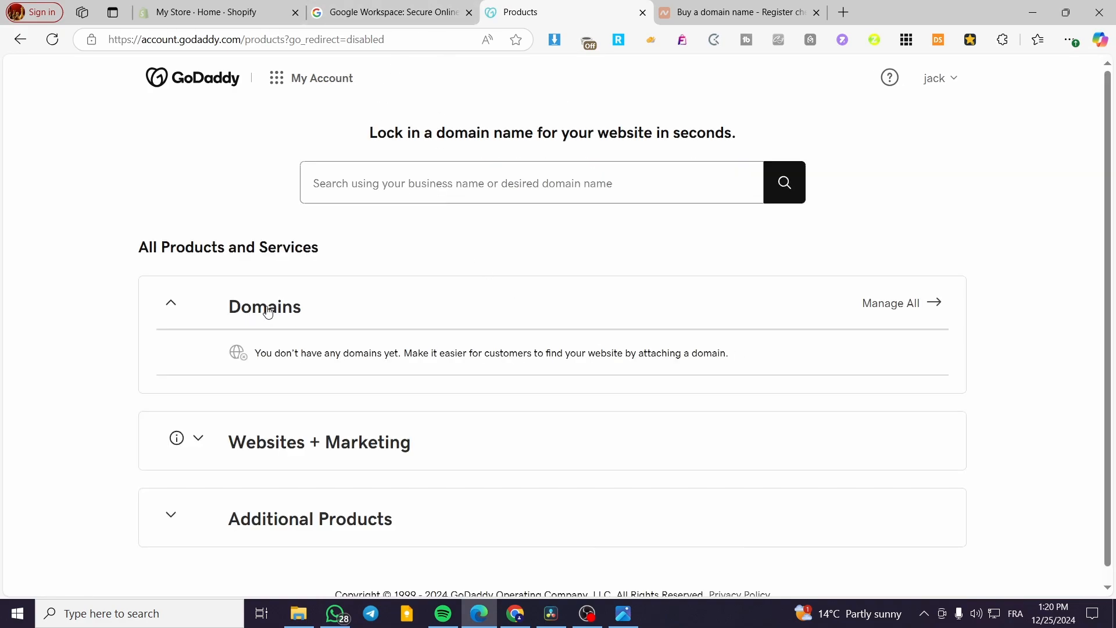
{"action": "scroll", "coordinate": [360, 435], "scroll_direction": "down", "scroll_amount": 2}
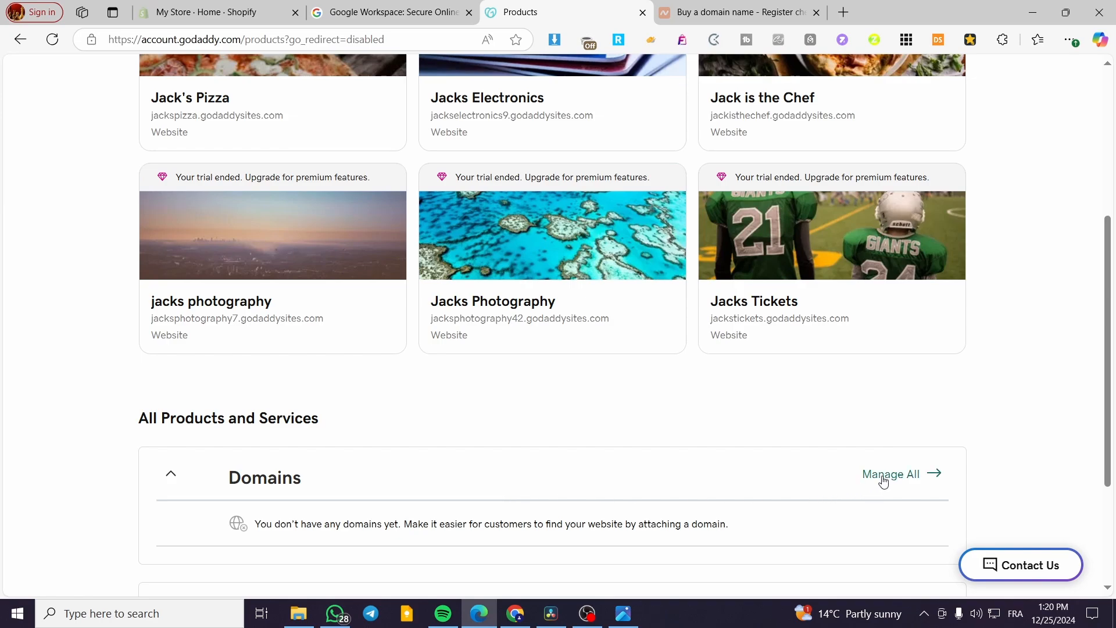
{"action": "scroll", "coordinate": [260, 463], "scroll_direction": "down", "scroll_amount": 3}
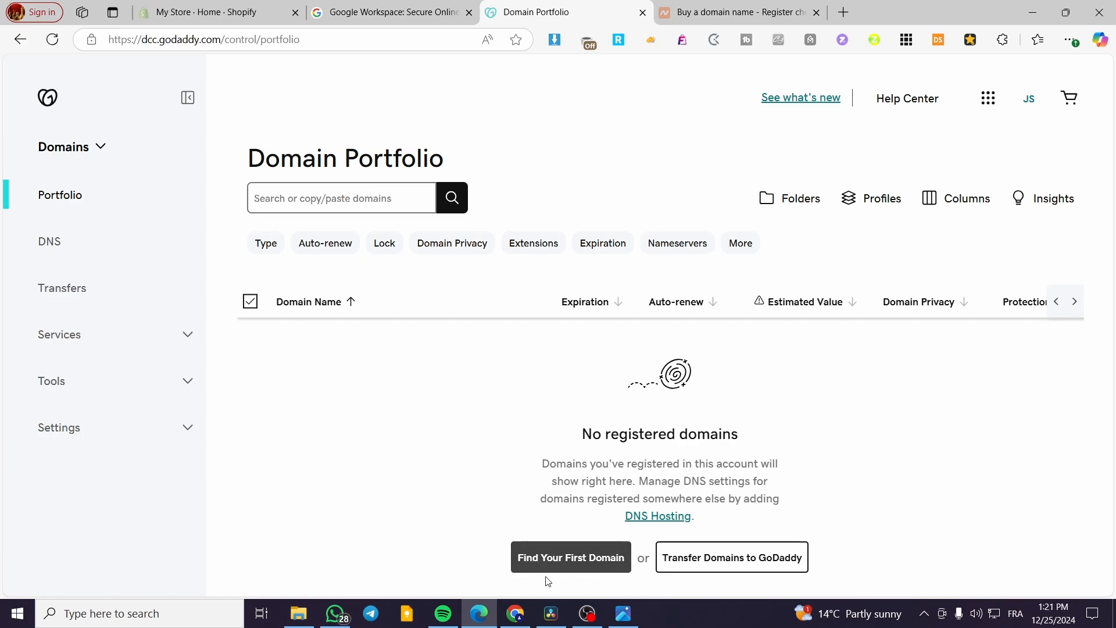
{"action": "left_click", "coordinate": [758, 299]}
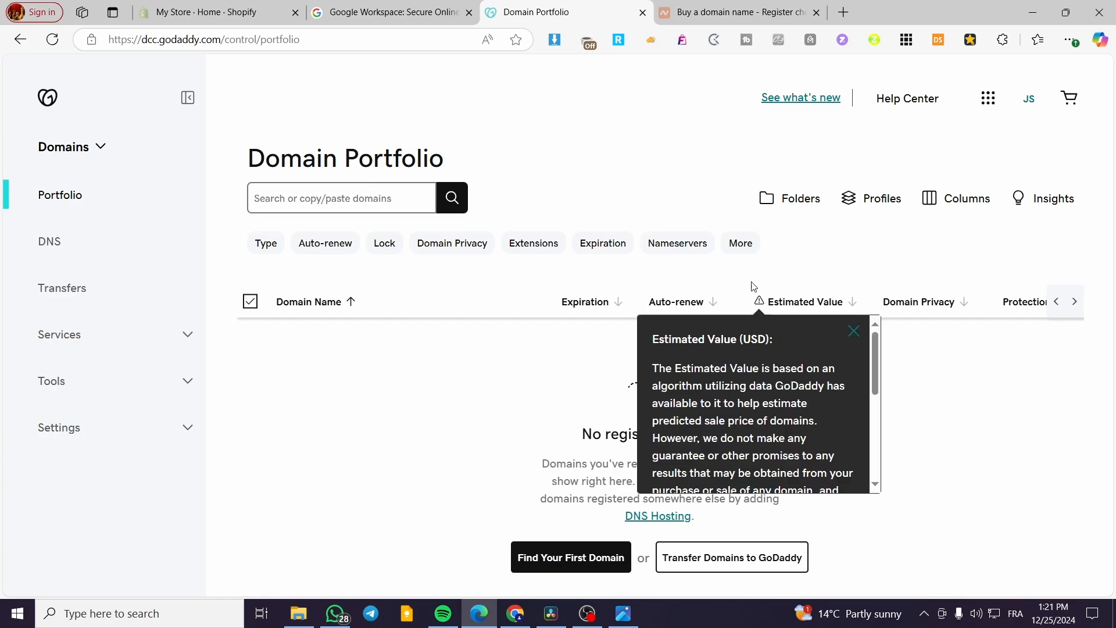
Switch to the Namecheap site and open the account dashboard, comparing it with the GoDaddy domain portfolio.
{"action": "left_click", "coordinate": [723, 4]}
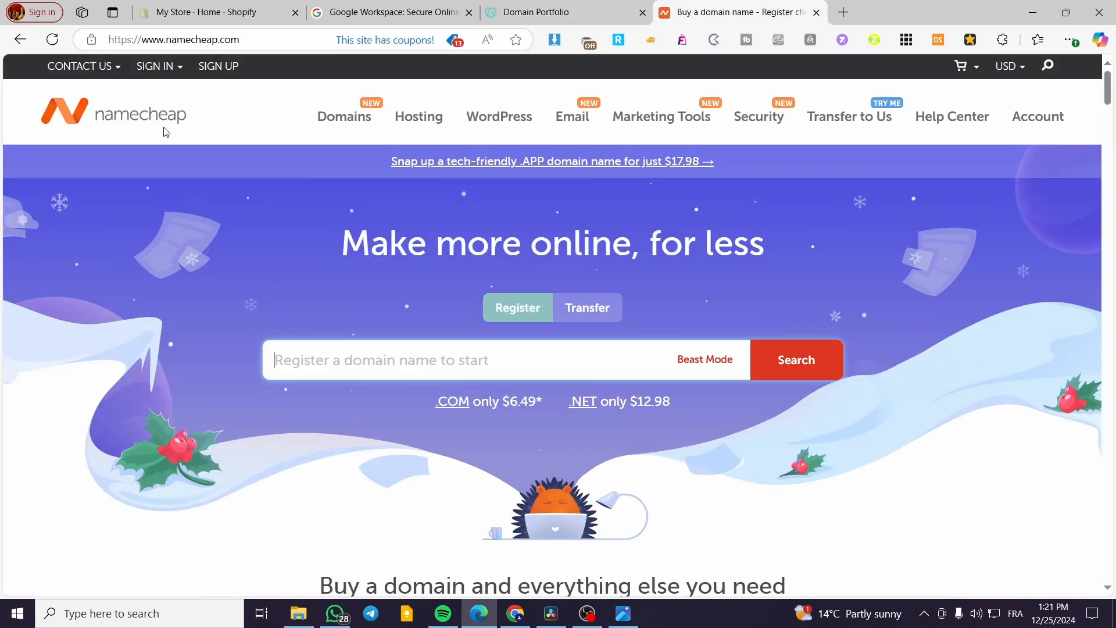
{"action": "mouse_move", "coordinate": [1021, 116]}
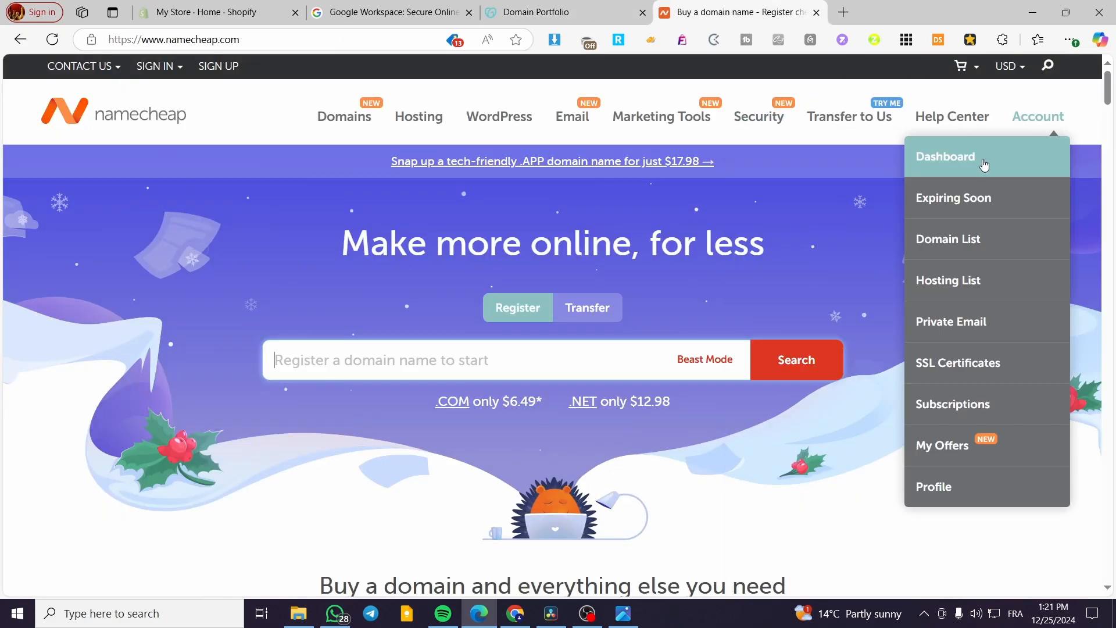
{"action": "left_click", "coordinate": [946, 154]}
{"action": "key", "text": "ctrl+shift+Tab"}
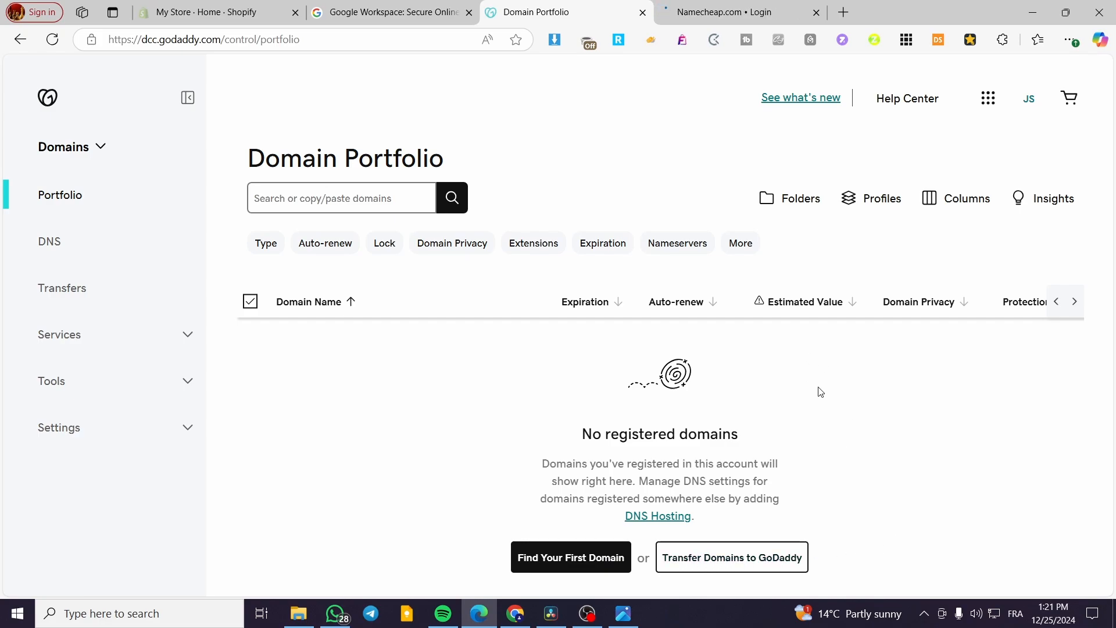
{"action": "left_click", "coordinate": [709, 7]}
{"action": "left_click", "coordinate": [579, 10]}
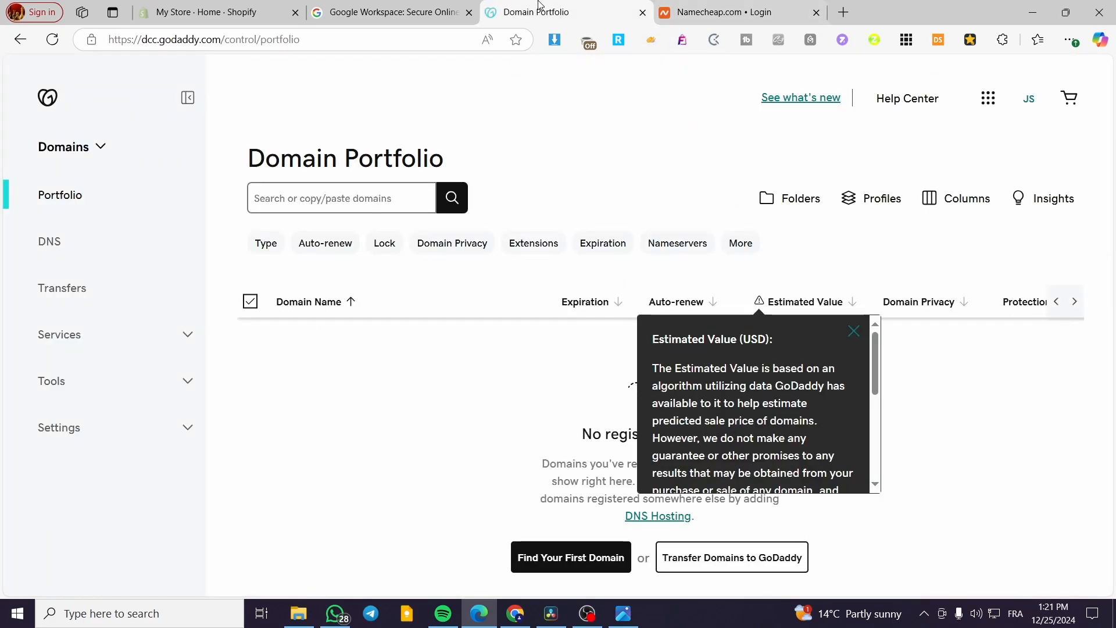
Switch to Google Workspace, start the signup, enter the business name and choose Just you as the number of employees.
{"action": "left_click", "coordinate": [410, 7]}
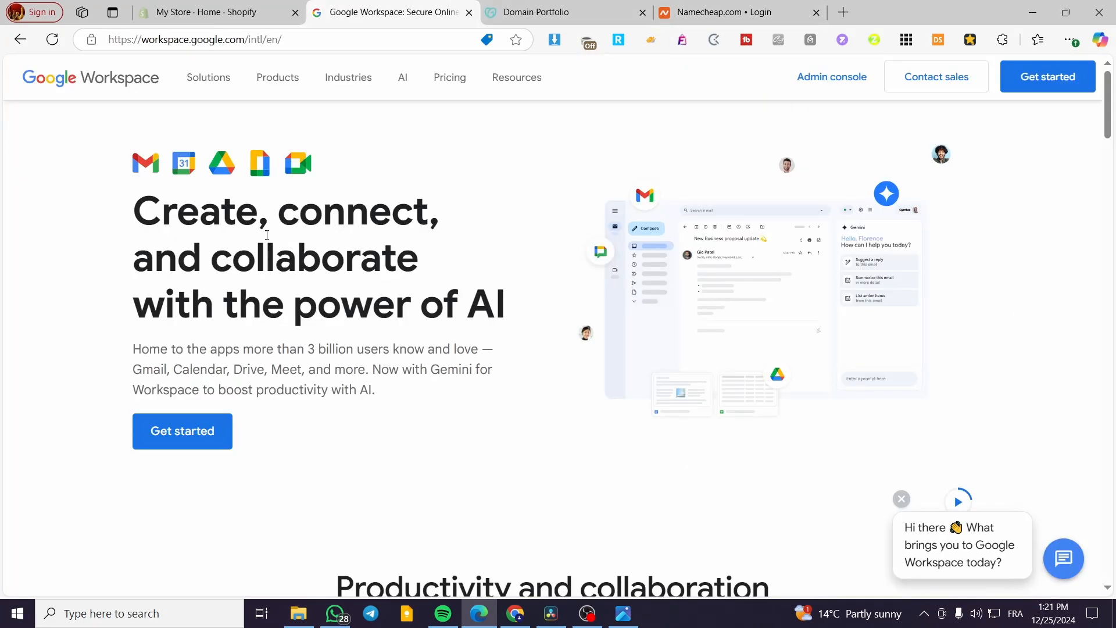
{"action": "left_click", "coordinate": [1045, 90]}
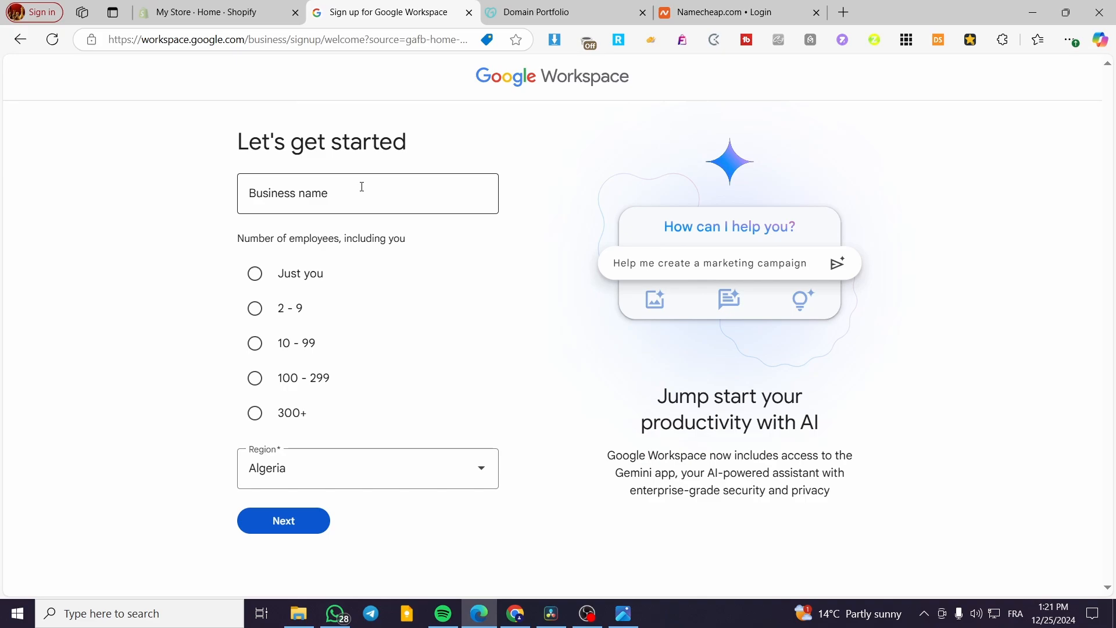
{"action": "left_click", "coordinate": [298, 193]}
{"action": "left_click", "coordinate": [347, 229]}
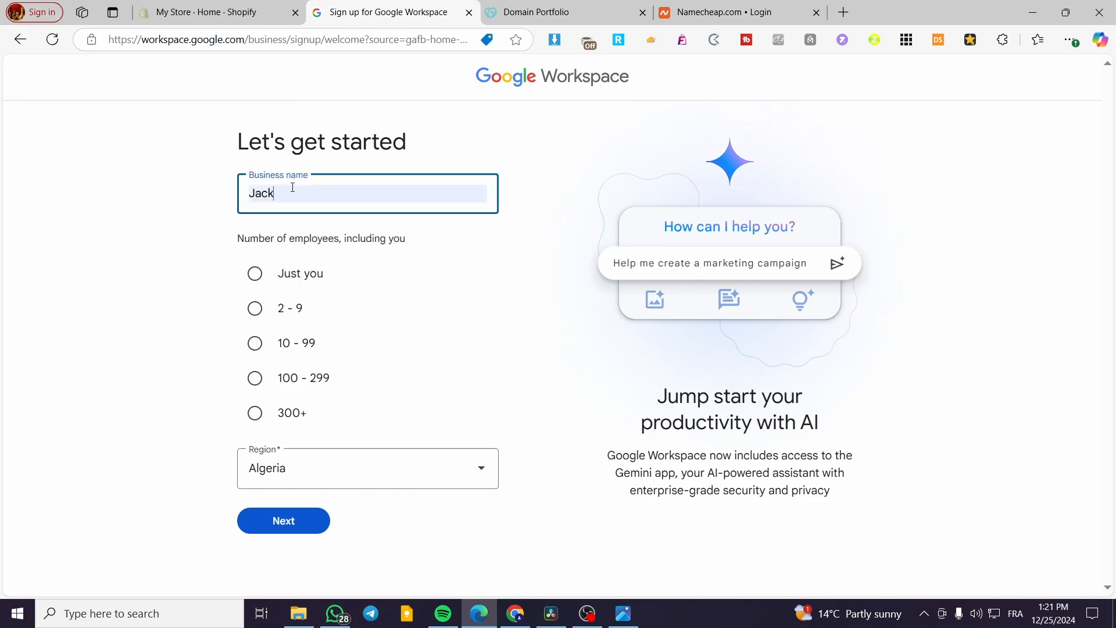
{"action": "left_click", "coordinate": [273, 277]}
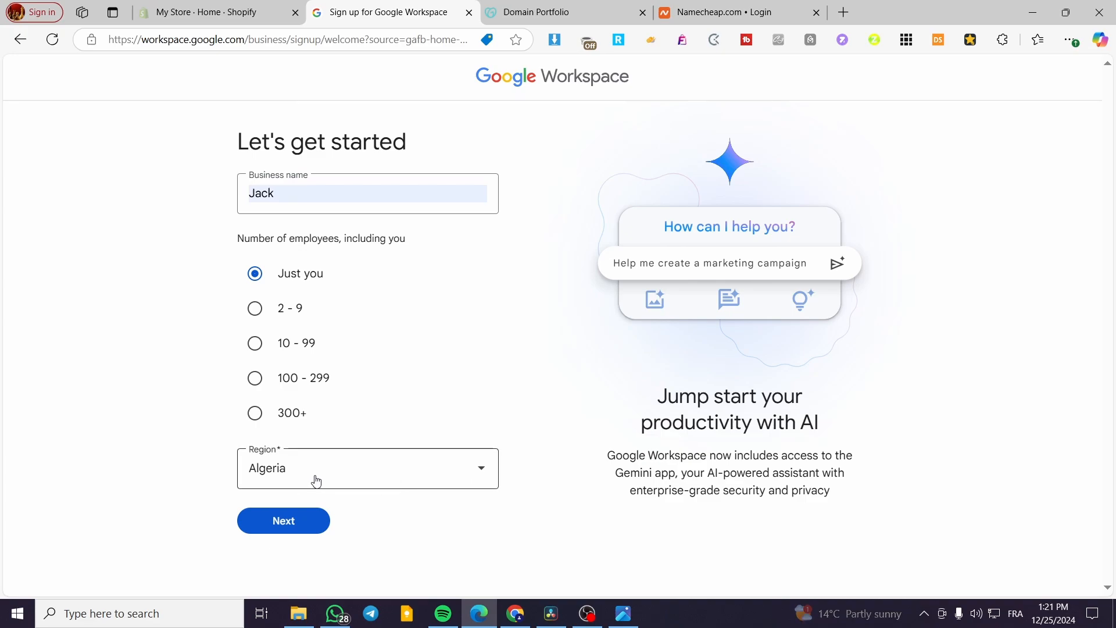
Set the business region to Finland and continue to the contact information.
{"action": "left_click", "coordinate": [371, 468]}
{"action": "key", "text": "f"}
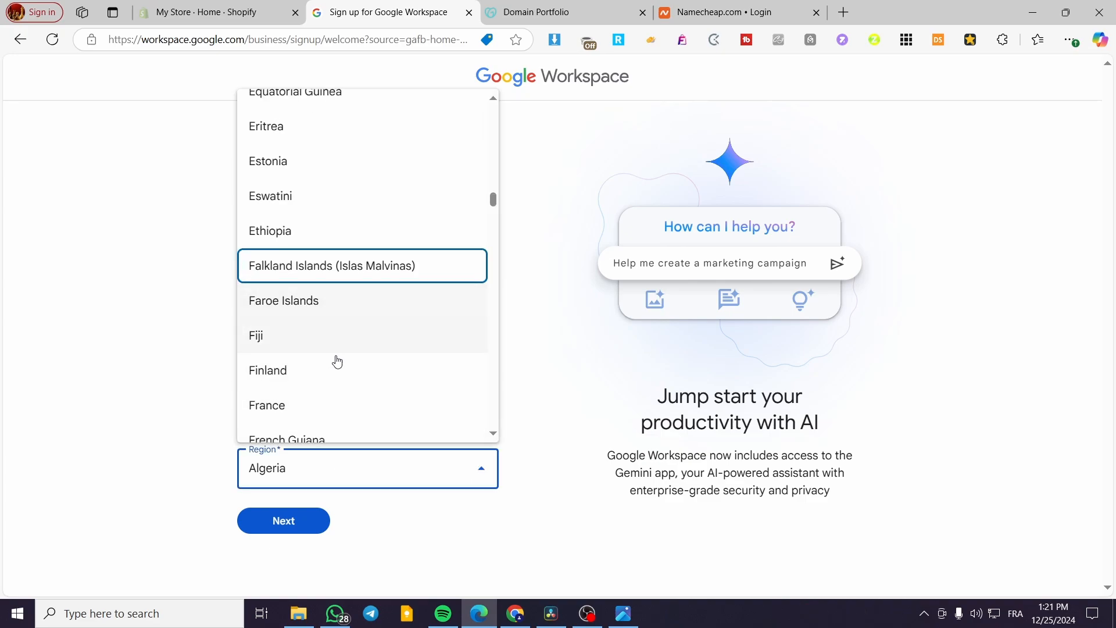
{"action": "left_click", "coordinate": [335, 376]}
{"action": "key", "text": "f"}
{"action": "left_click", "coordinate": [296, 545]}
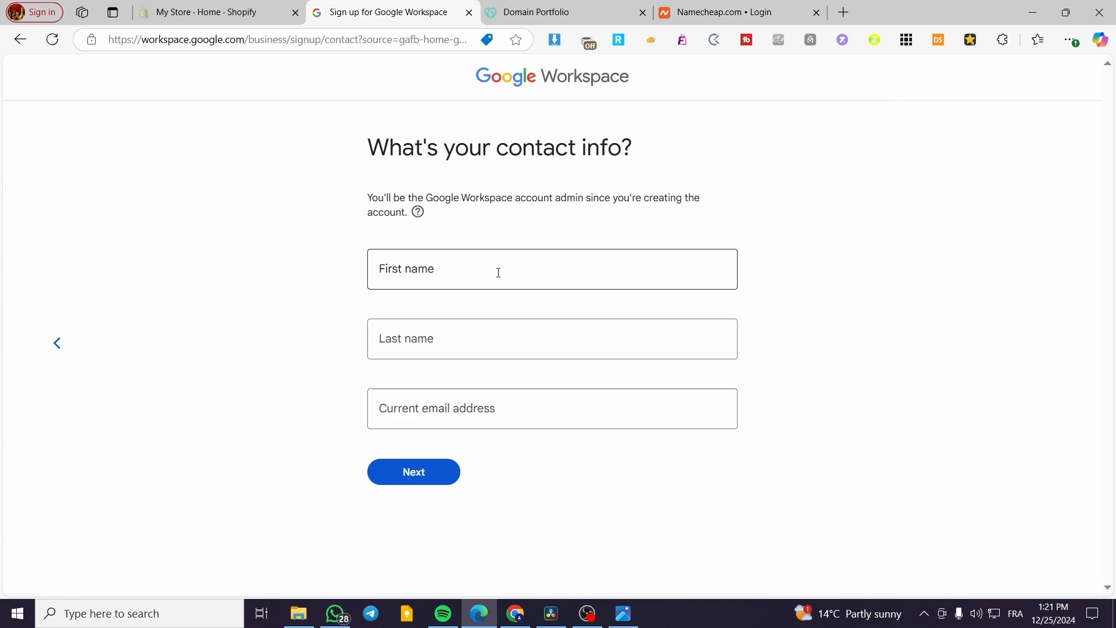
Fill in the admin's first name, last name and current email address, and submit the contact info.
{"action": "left_click", "coordinate": [499, 273]}
{"action": "left_click", "coordinate": [510, 348]}
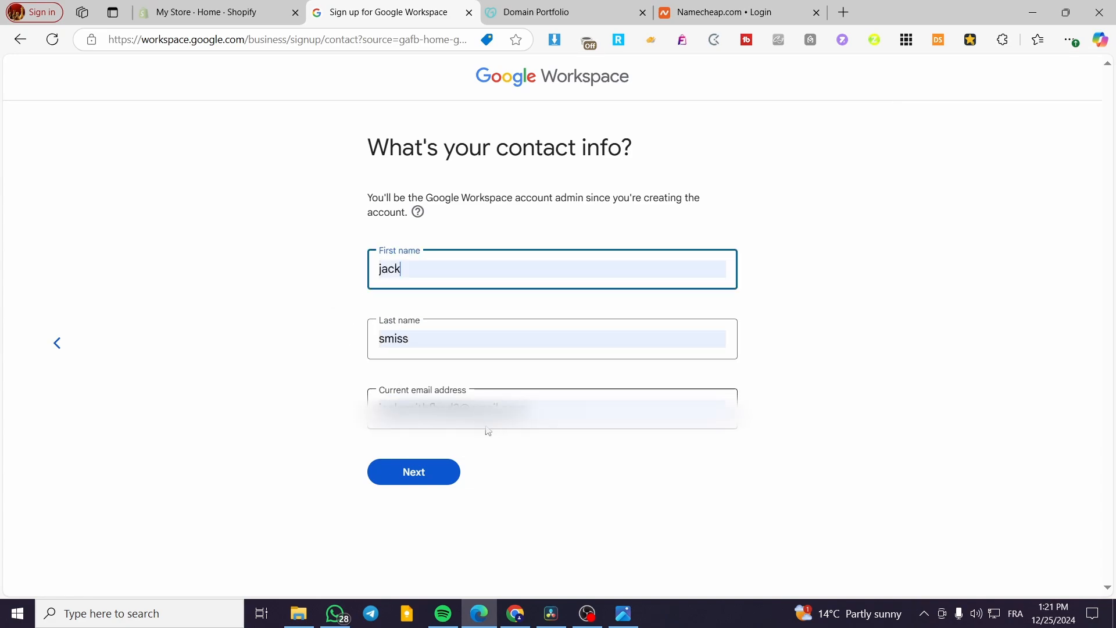
{"action": "left_click", "coordinate": [901, 384]}
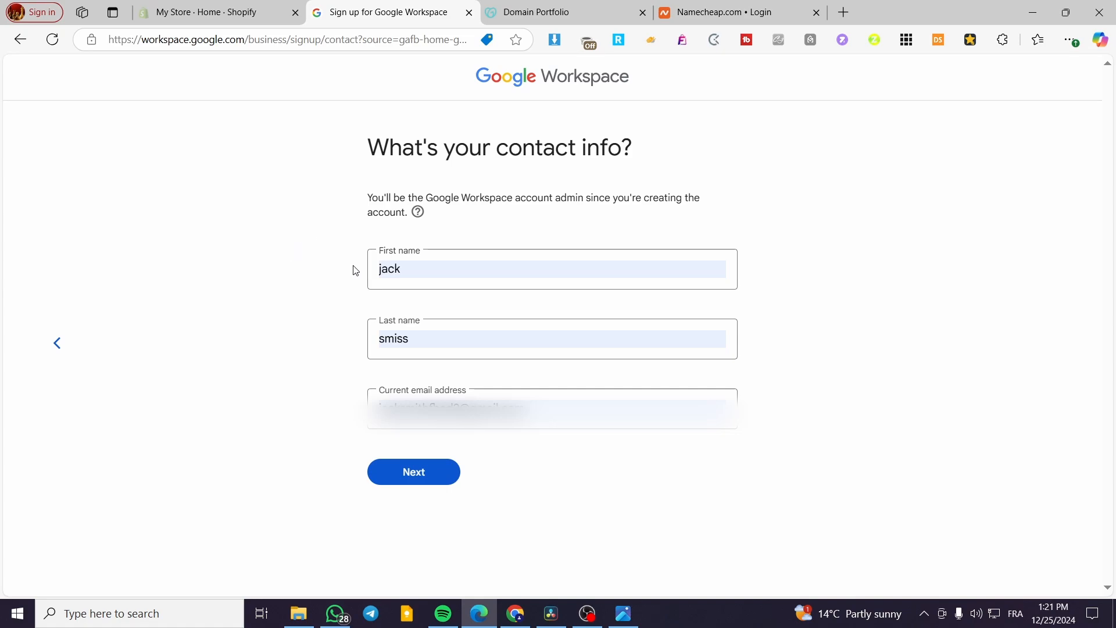
{"action": "left_click", "coordinate": [432, 473]}
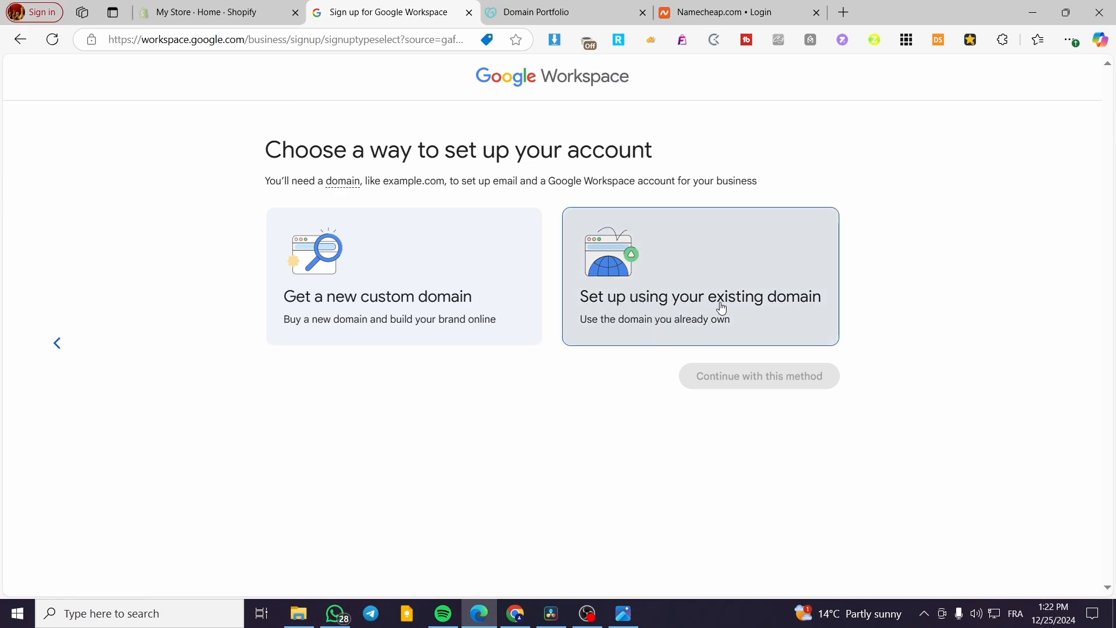
Choose to set up the Workspace account using an existing domain and continue with this method.
{"action": "left_click", "coordinate": [776, 265]}
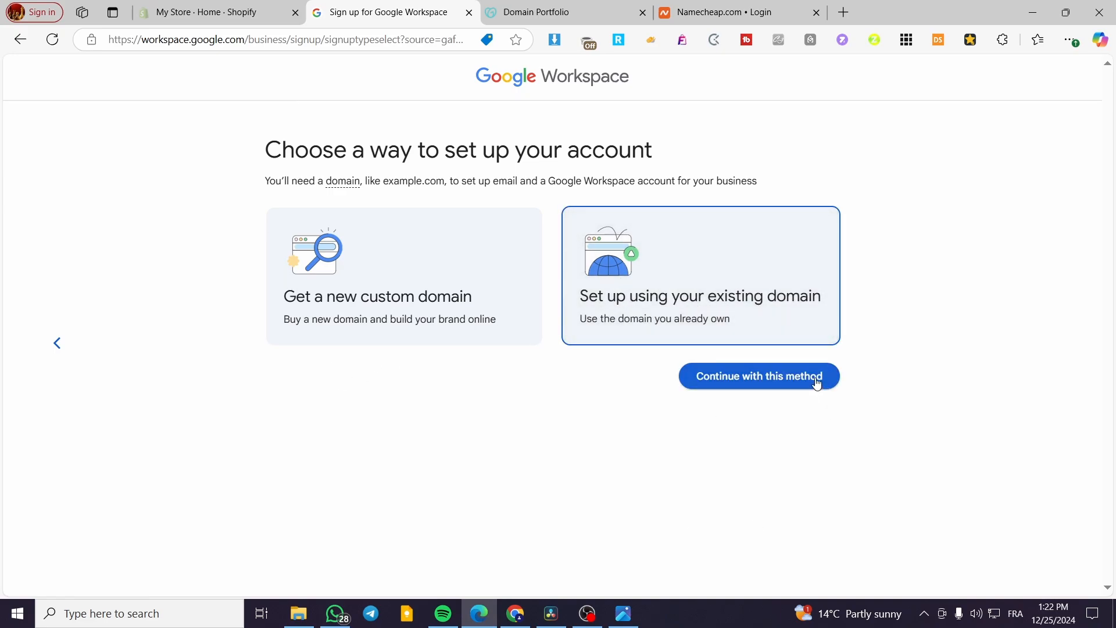
{"action": "left_click", "coordinate": [584, 11]}
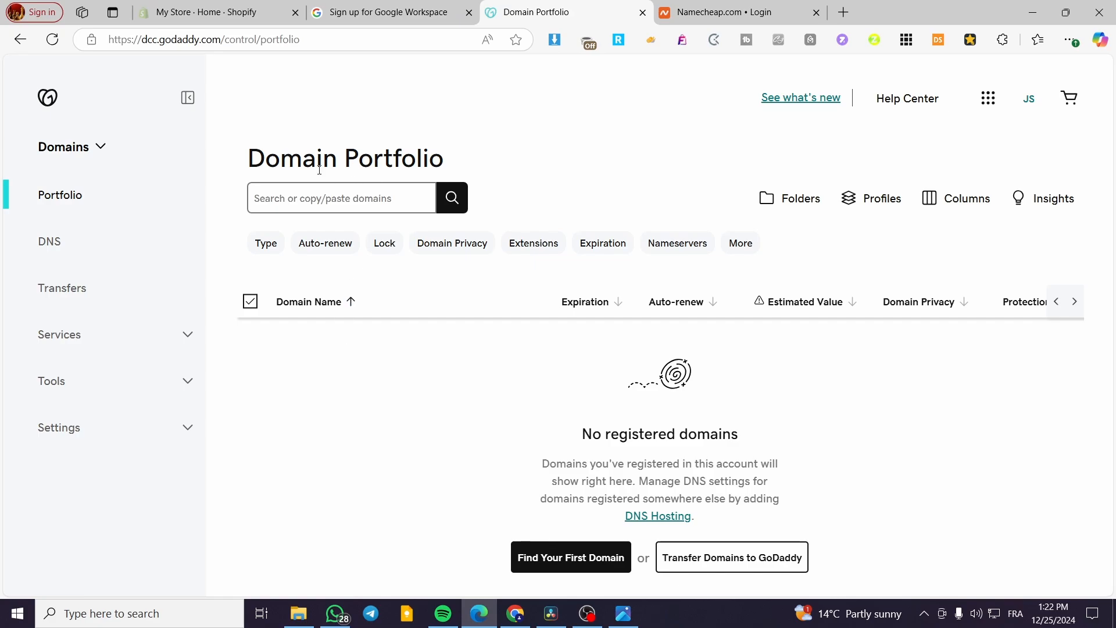
{"action": "left_click", "coordinate": [383, 11]}
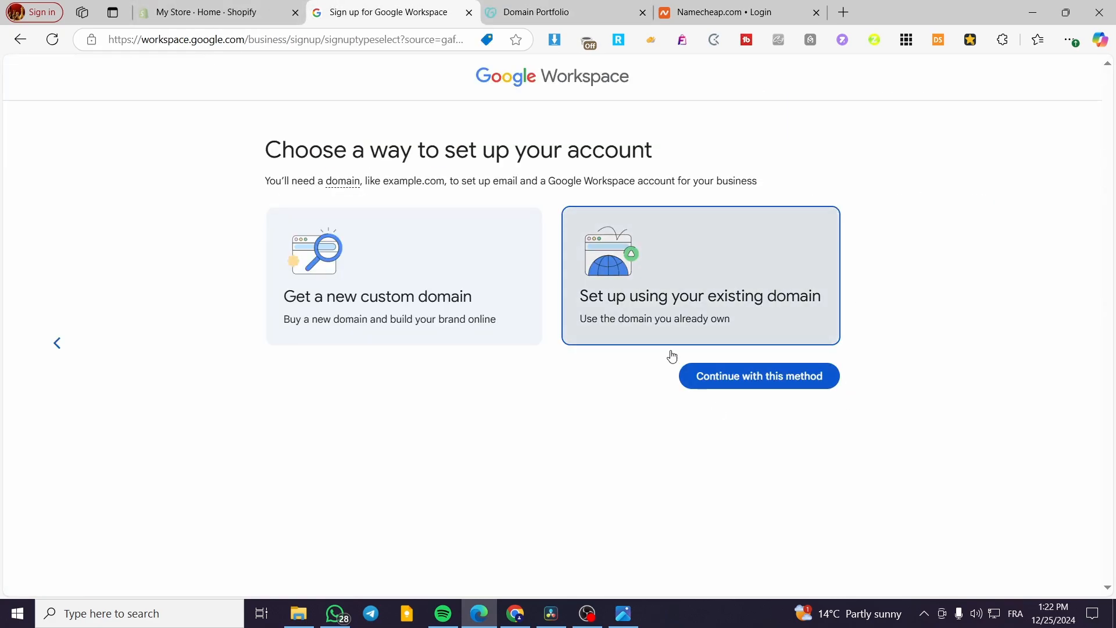
{"action": "left_click", "coordinate": [786, 385]}
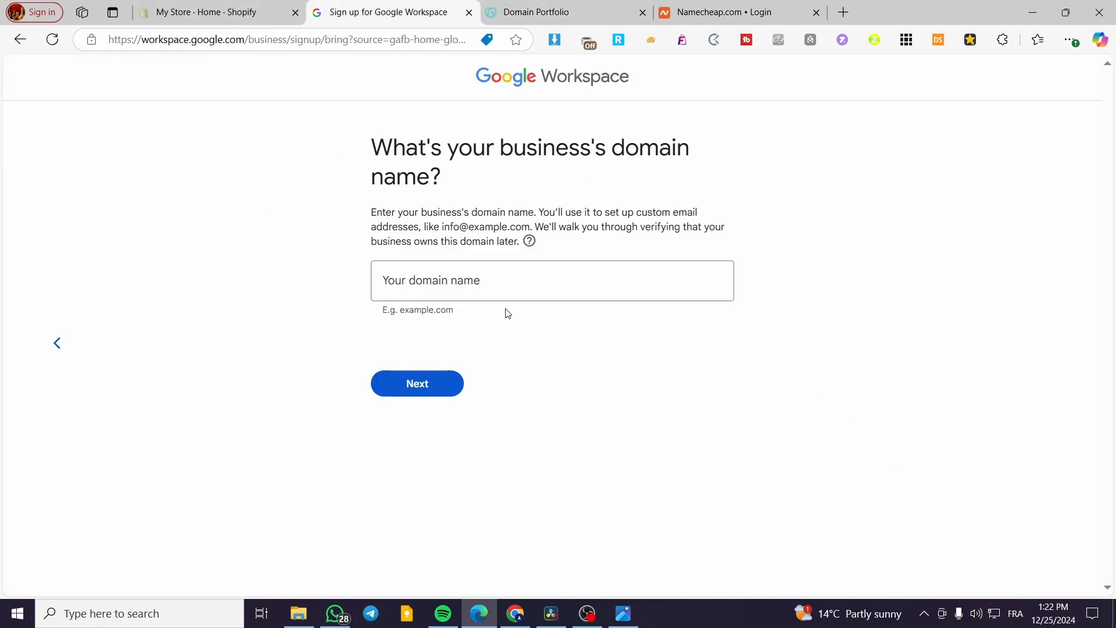
Look up the already owned domain in the GoDaddy portfolio and the Namecheap domain list, then return to the Workspace signup.
{"action": "left_click", "coordinate": [441, 282]}
{"action": "left_click", "coordinate": [588, 7]}
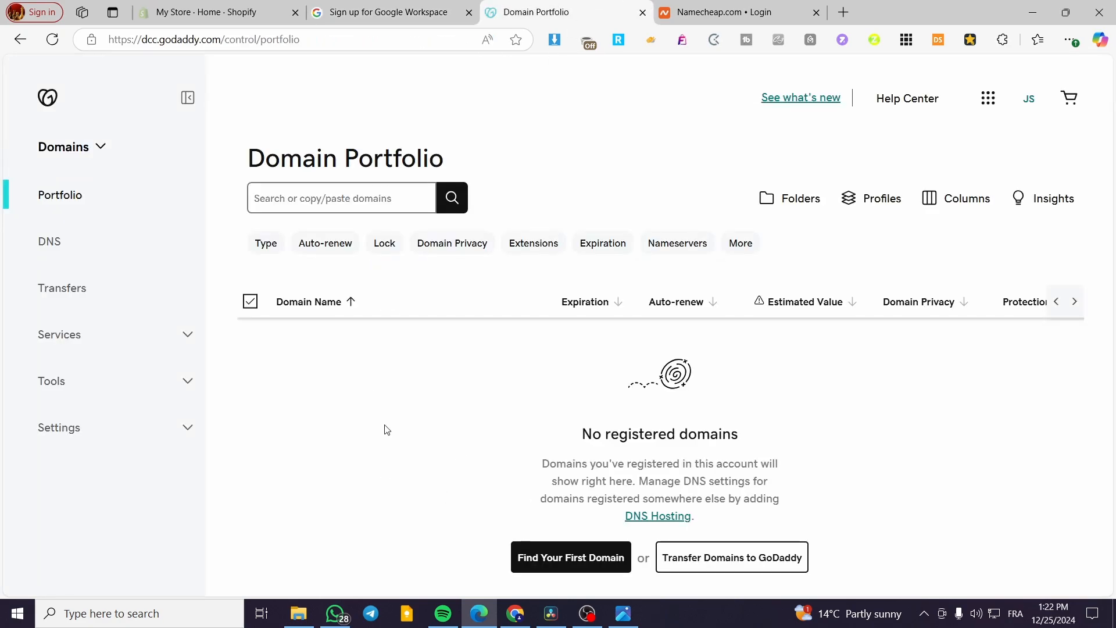
{"action": "left_click", "coordinate": [410, 20]}
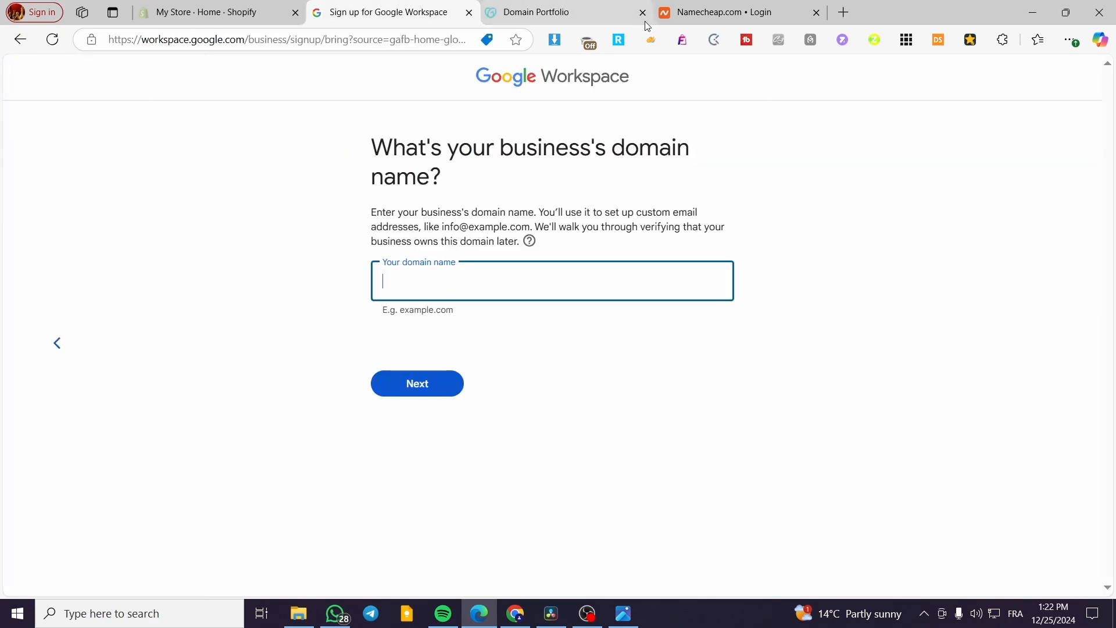
{"action": "left_click", "coordinate": [718, 17]}
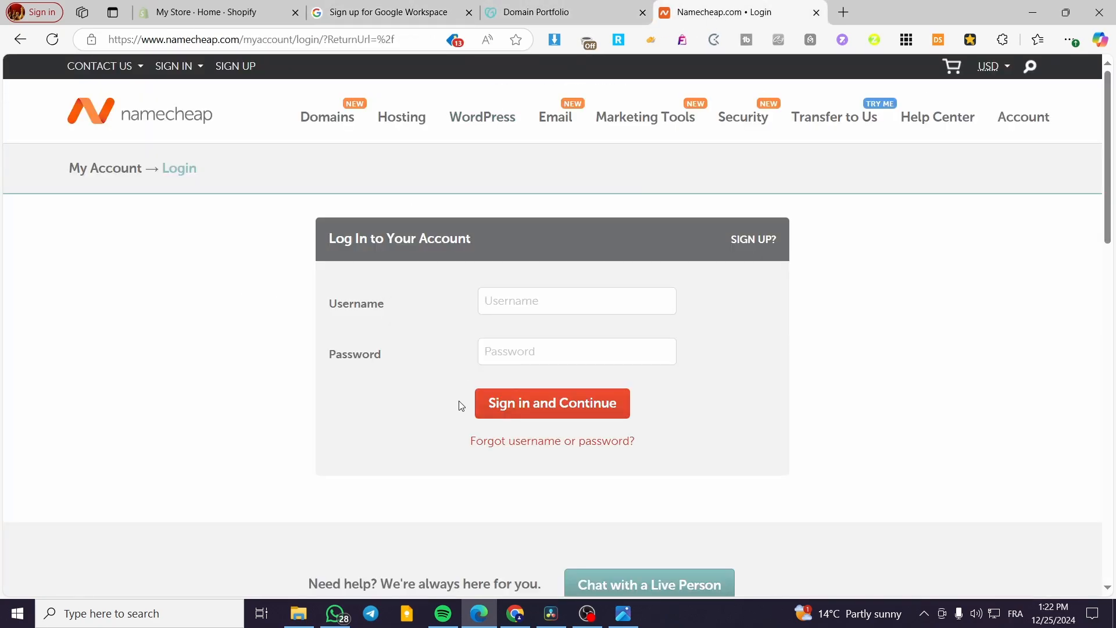
{"action": "left_click", "coordinate": [404, 3]}
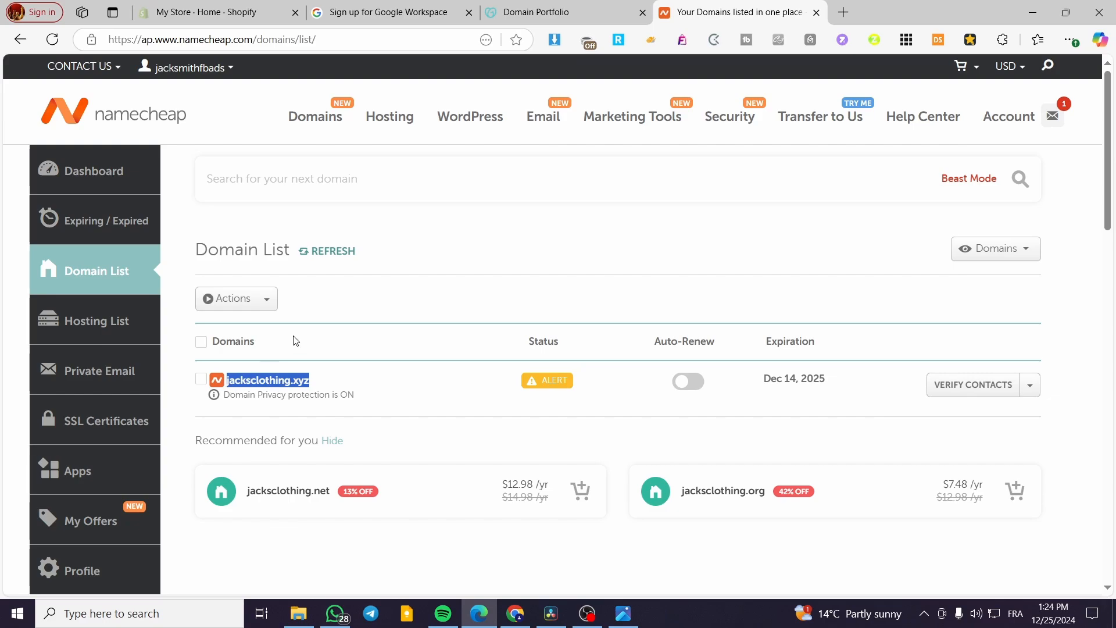
{"action": "left_click", "coordinate": [517, 6]}
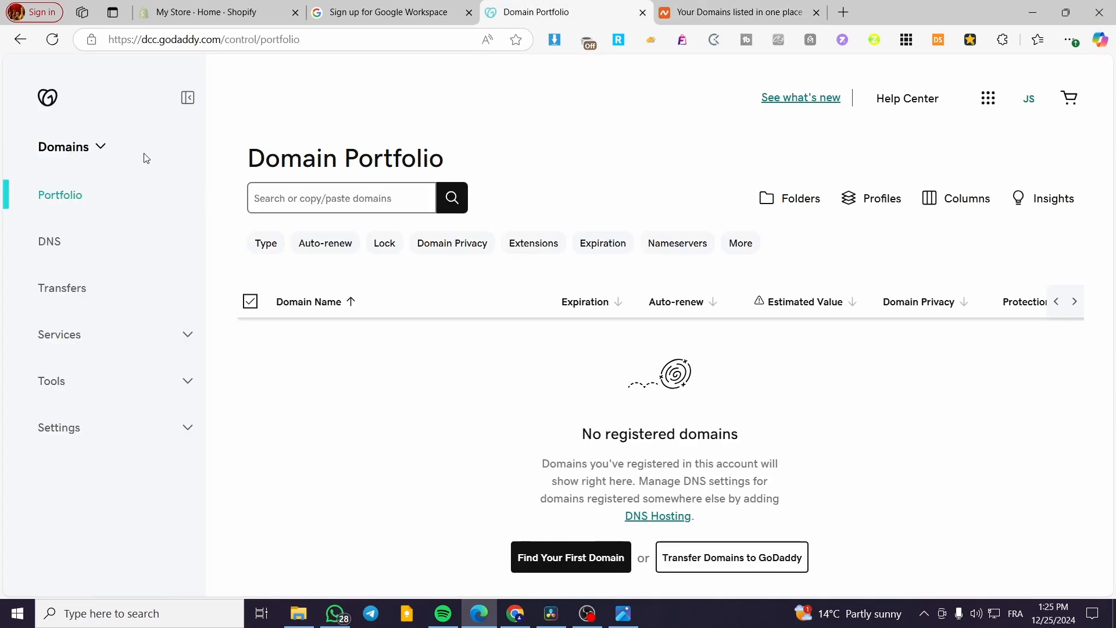
{"action": "left_click", "coordinate": [385, 4]}
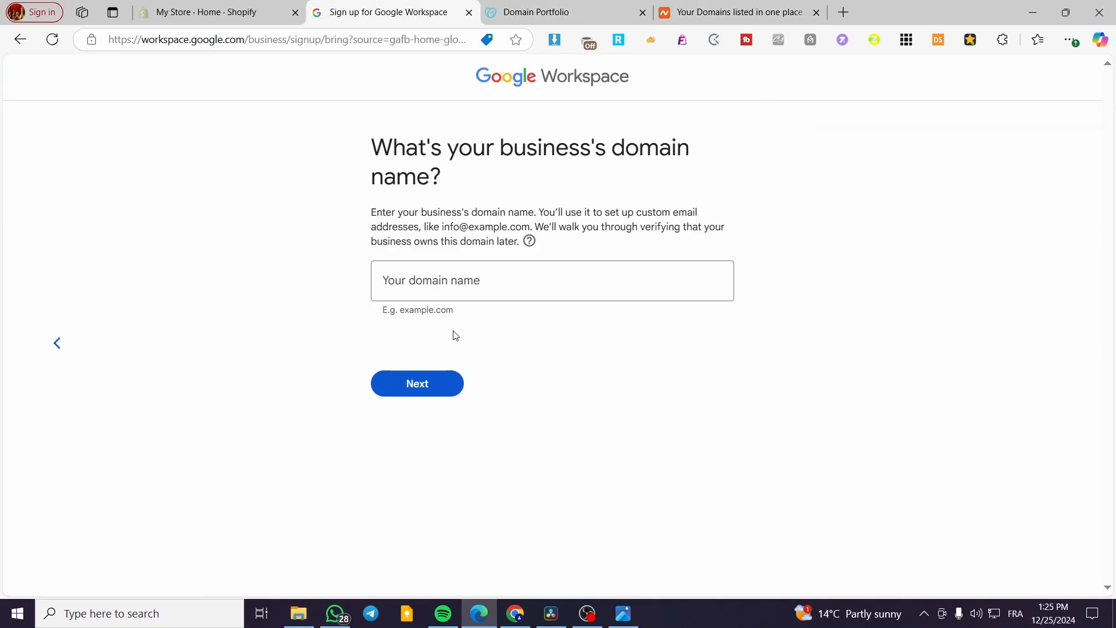
Enter jacksclothing.xyz as the business's domain name and confirm using it to set up the account.
{"action": "left_click", "coordinate": [464, 284]}
{"action": "type", "text": "jacksclothing.xyz"}
{"action": "left_click", "coordinate": [428, 392]}
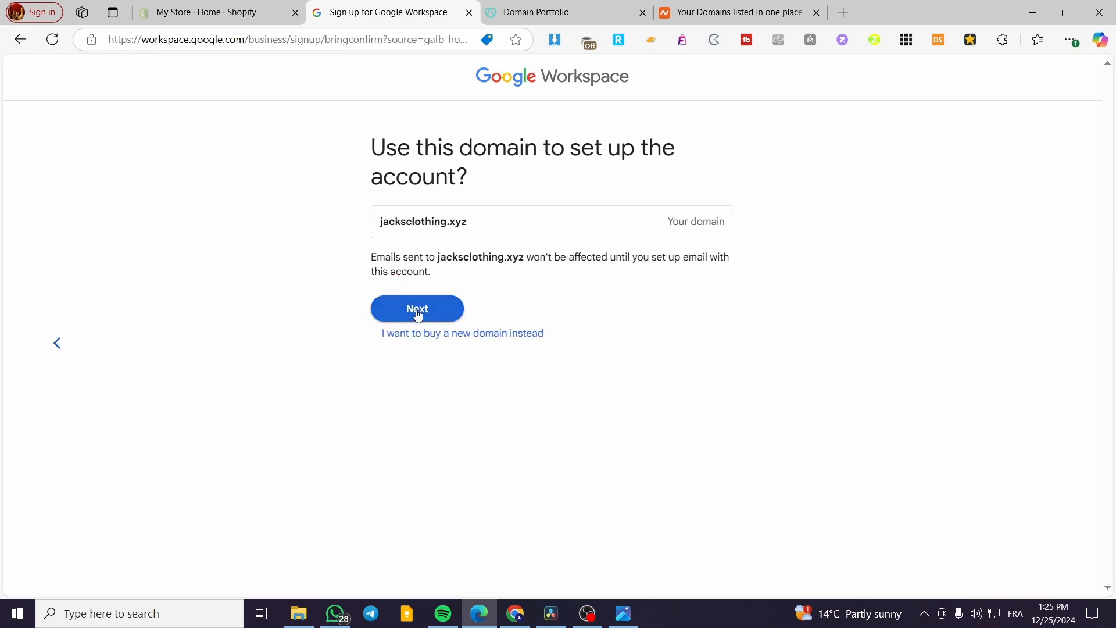
{"action": "left_click", "coordinate": [399, 315]}
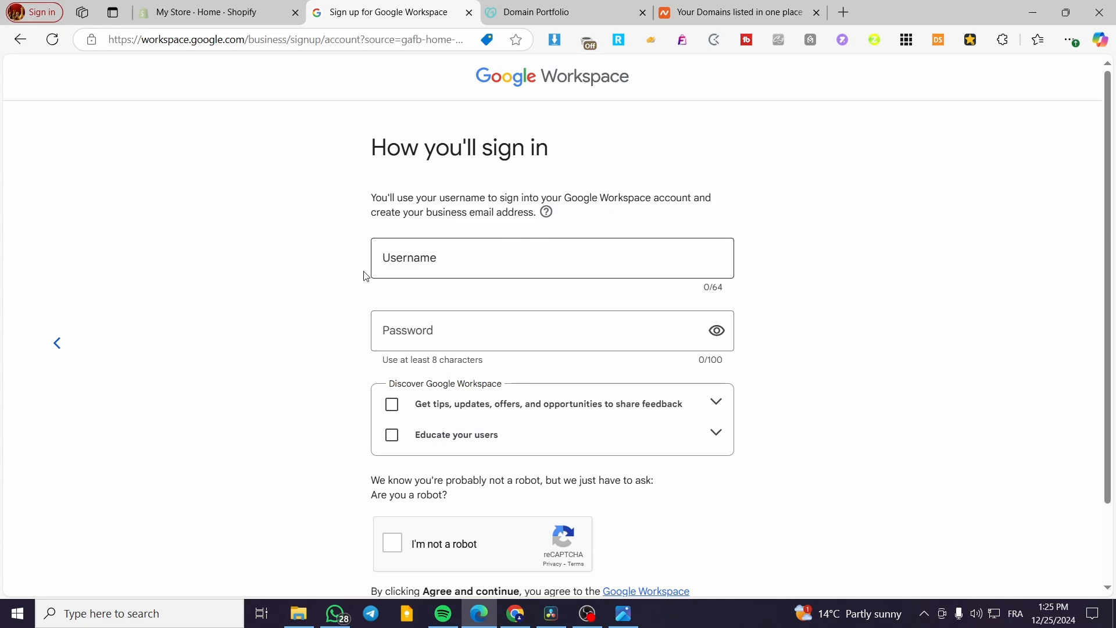
Enter the admin username and account password, pass the robot check, and agree to the Workspace terms to continue.
{"action": "scroll", "coordinate": [844, 292], "scroll_direction": "down", "scroll_amount": 3}
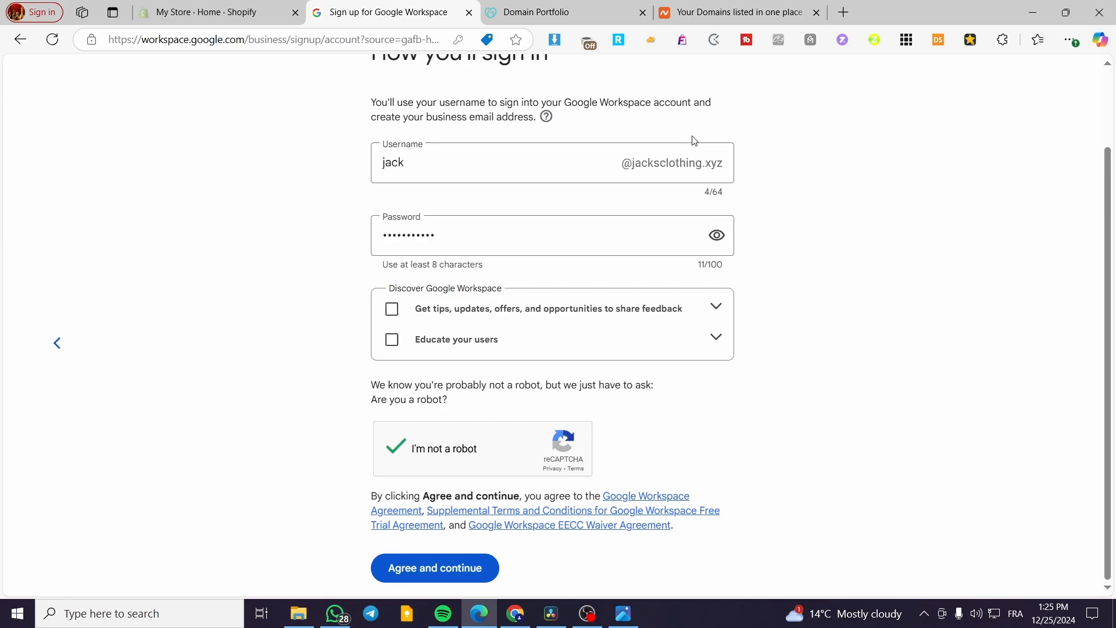
{"action": "scroll", "coordinate": [443, 107], "scroll_direction": "up", "scroll_amount": 2}
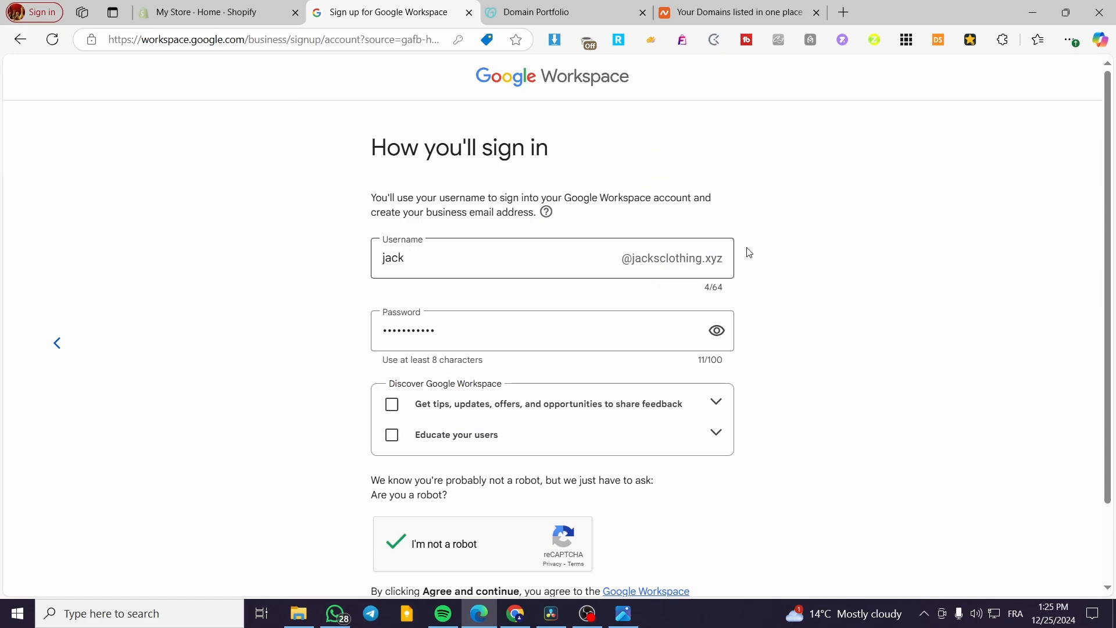
{"action": "scroll", "coordinate": [710, 225], "scroll_direction": "down", "scroll_amount": 2}
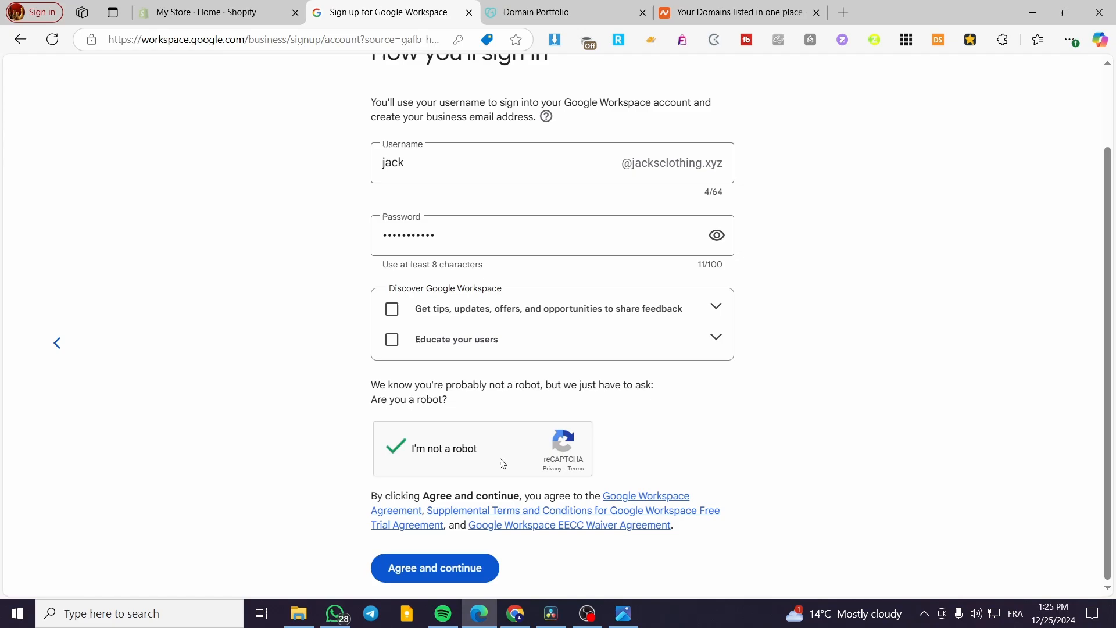
{"action": "left_click", "coordinate": [451, 564]}
{"action": "left_click", "coordinate": [475, 177]}
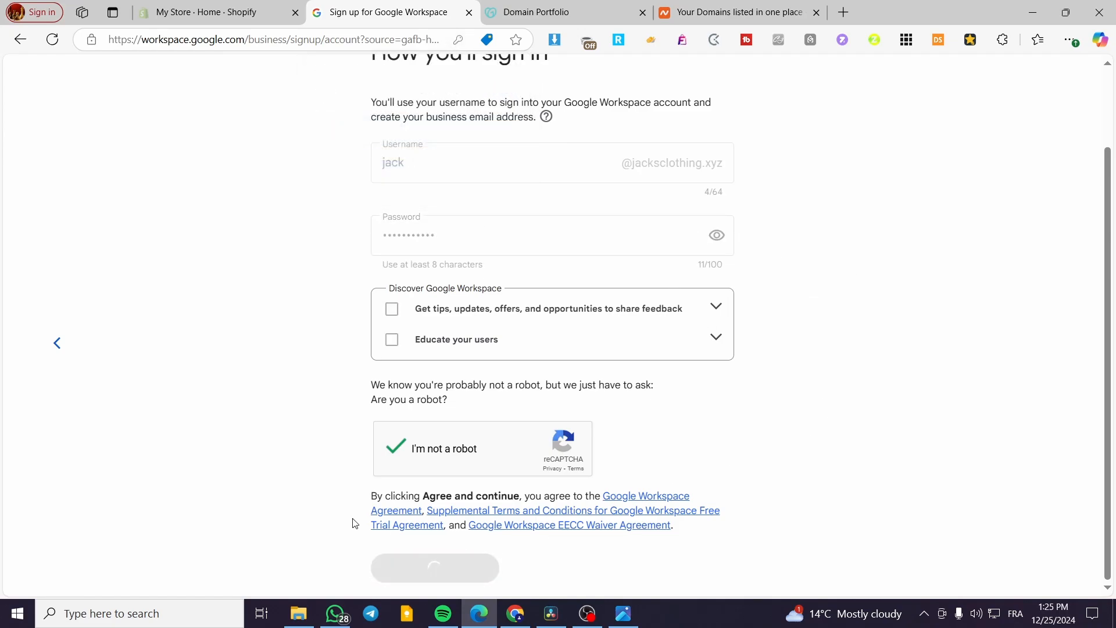
{"action": "scroll", "coordinate": [586, 458], "scroll_direction": "up", "scroll_amount": 2}
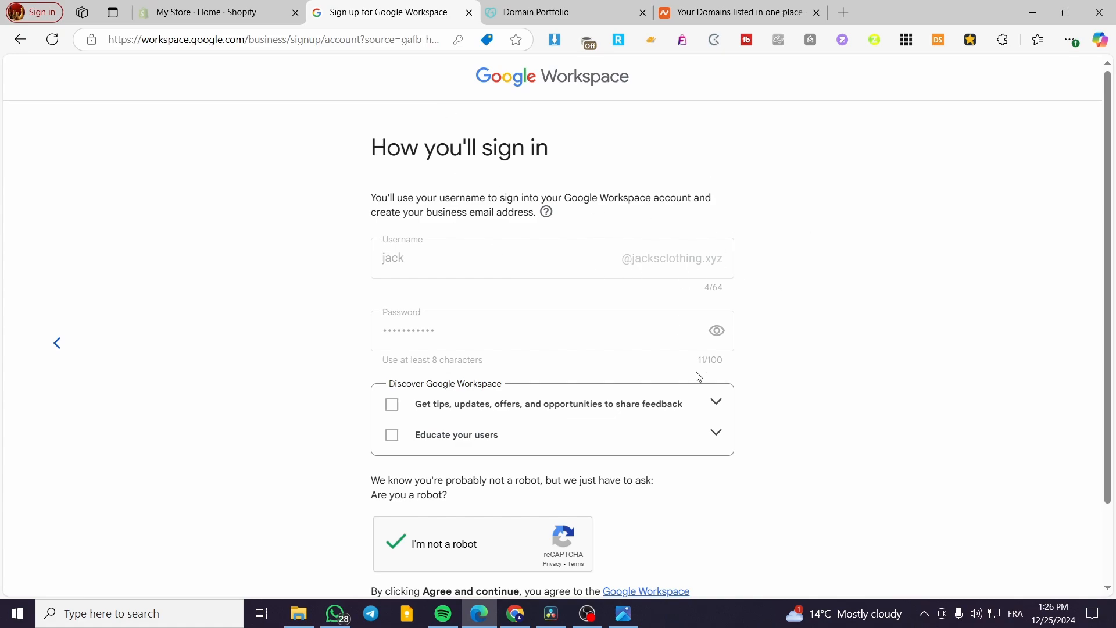
{"action": "scroll", "coordinate": [699, 377], "scroll_direction": "down", "scroll_amount": 2}
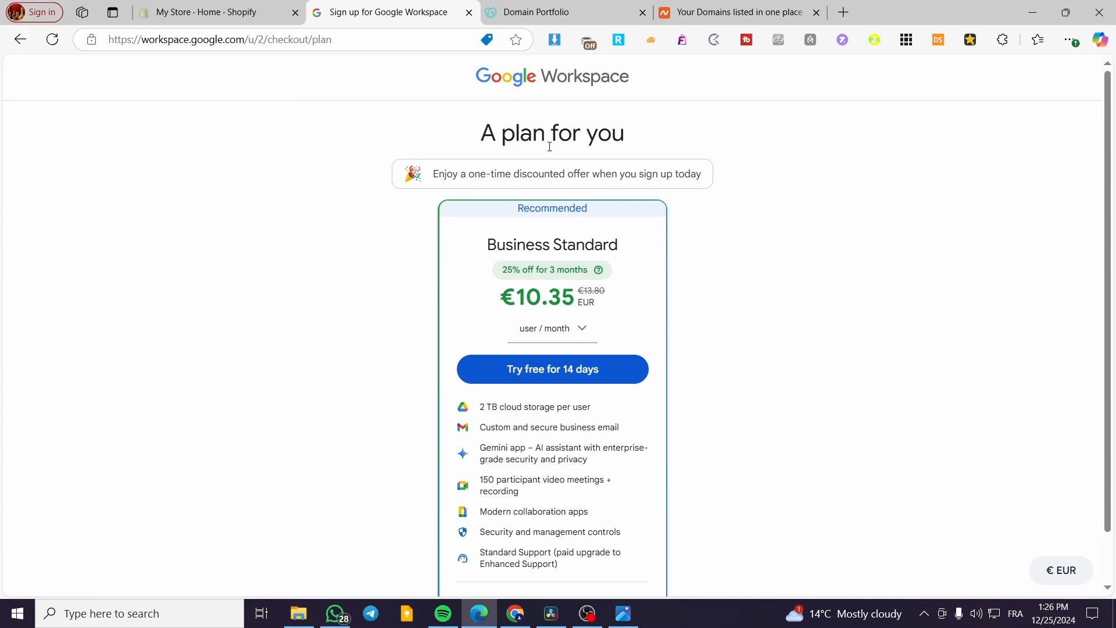
Review the recommended Business Standard plan and start its 14-day free trial.
{"action": "scroll", "coordinate": [698, 160], "scroll_direction": "down", "scroll_amount": 1}
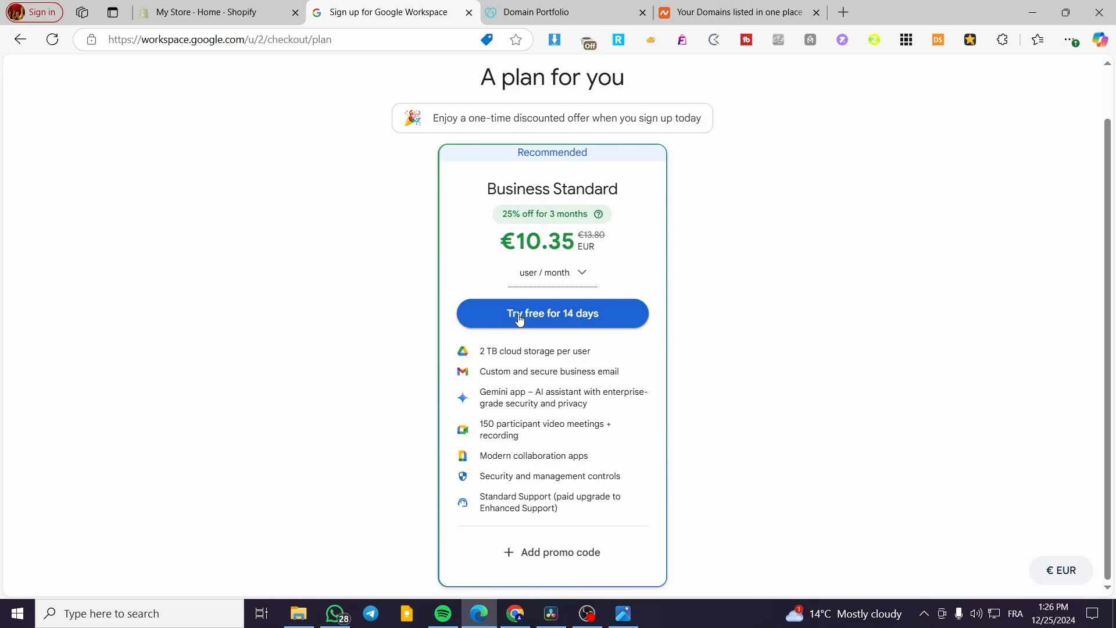
{"action": "left_click", "coordinate": [564, 319]}
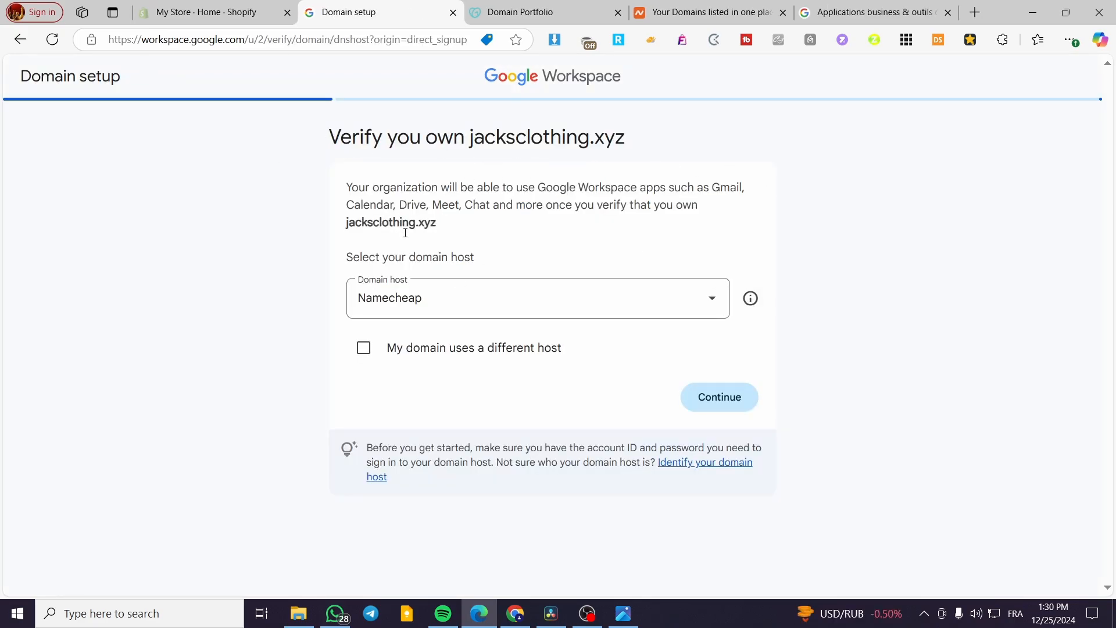
Select GoDaddy as the domain host for jacksclothing.xyz.
{"action": "left_click", "coordinate": [575, 308]}
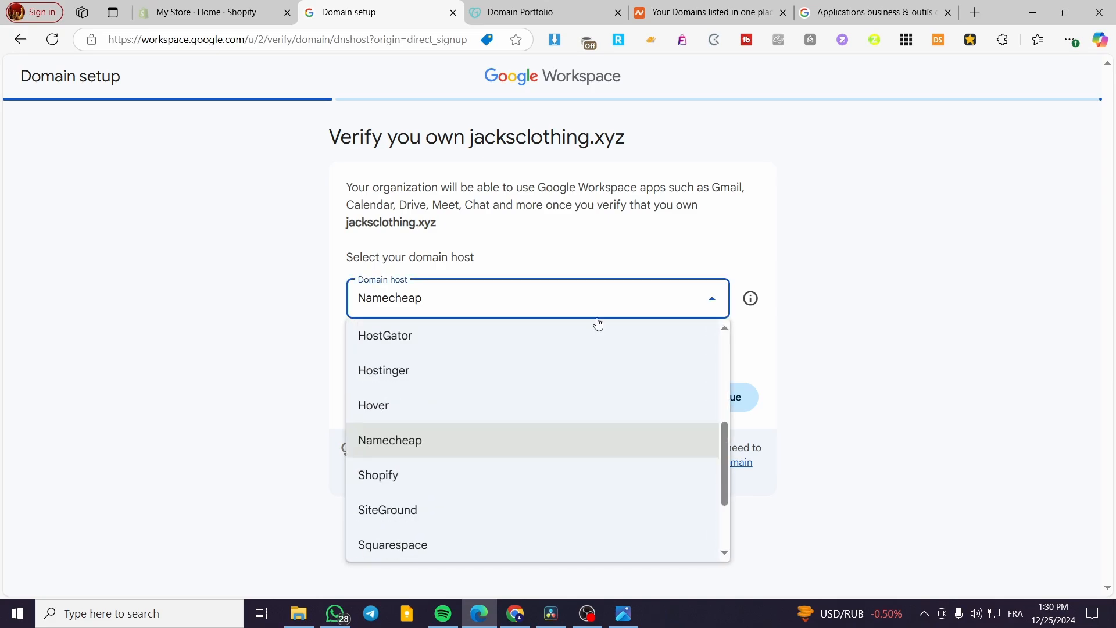
{"action": "scroll", "coordinate": [590, 396], "scroll_direction": "up", "scroll_amount": 5}
{"action": "scroll", "coordinate": [495, 449], "scroll_direction": "down", "scroll_amount": 3}
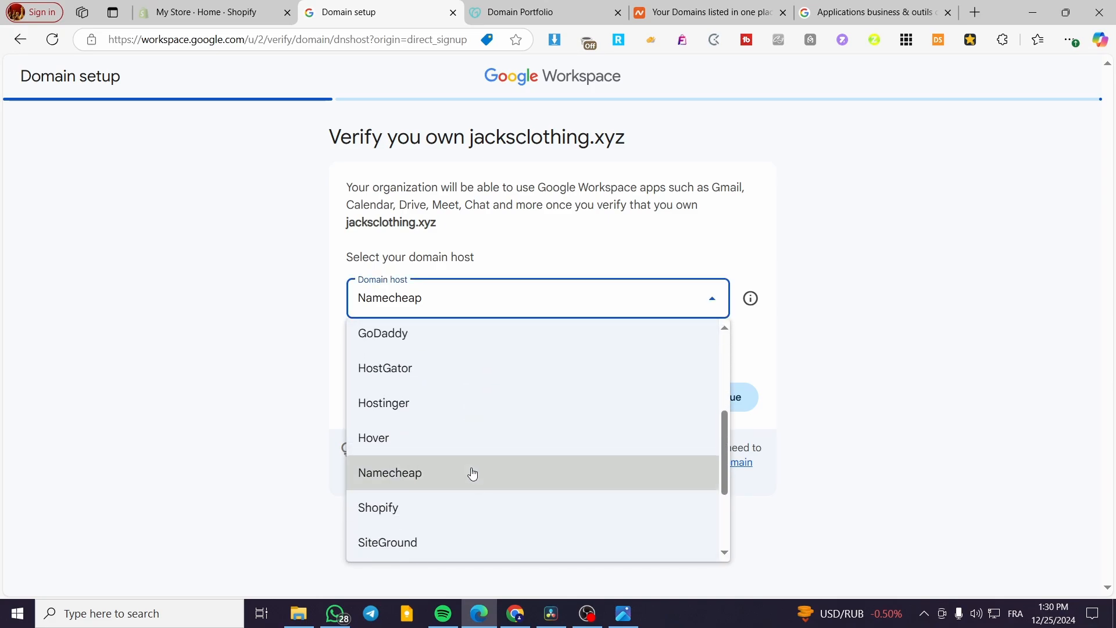
{"action": "left_click", "coordinate": [433, 340]}
Set the domain host for jacksclothing.xyz to Namecheap and continue to the verification code.
{"action": "left_click", "coordinate": [519, 306]}
{"action": "scroll", "coordinate": [525, 446], "scroll_direction": "down", "scroll_amount": 2}
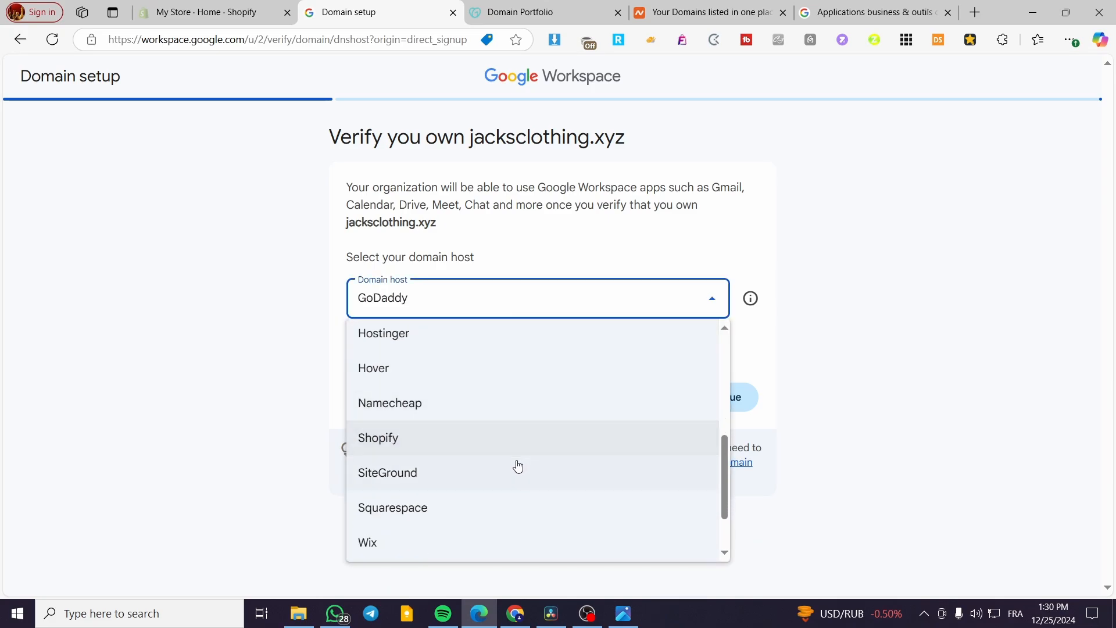
{"action": "scroll", "coordinate": [468, 508], "scroll_direction": "down", "scroll_amount": 2}
{"action": "scroll", "coordinate": [478, 492], "scroll_direction": "up", "scroll_amount": 2}
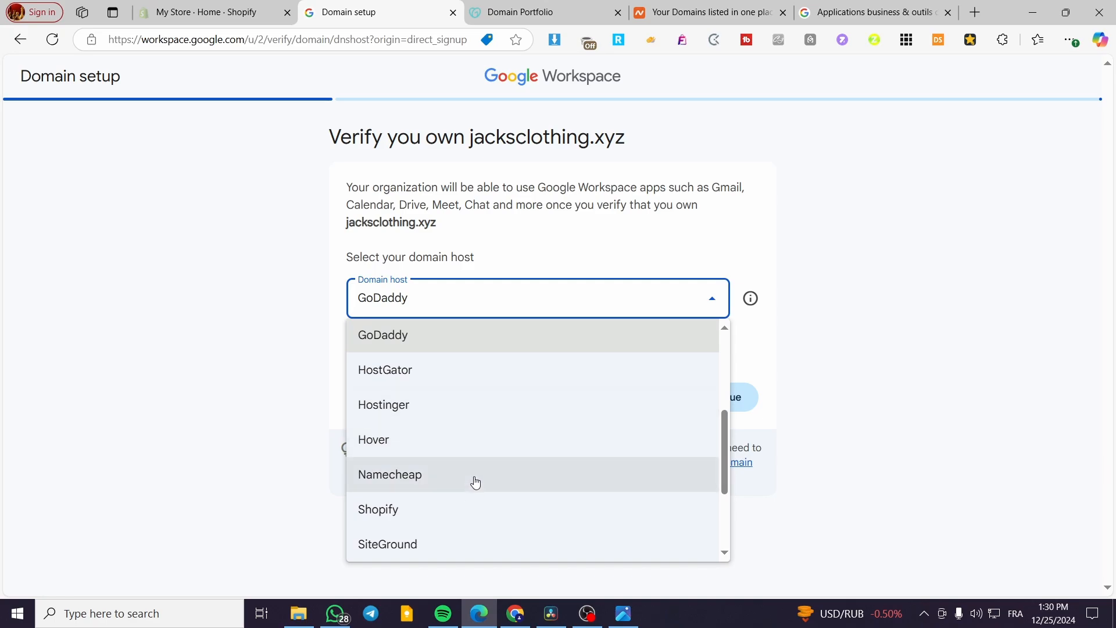
{"action": "left_click", "coordinate": [473, 481]}
{"action": "left_click", "coordinate": [755, 399]}
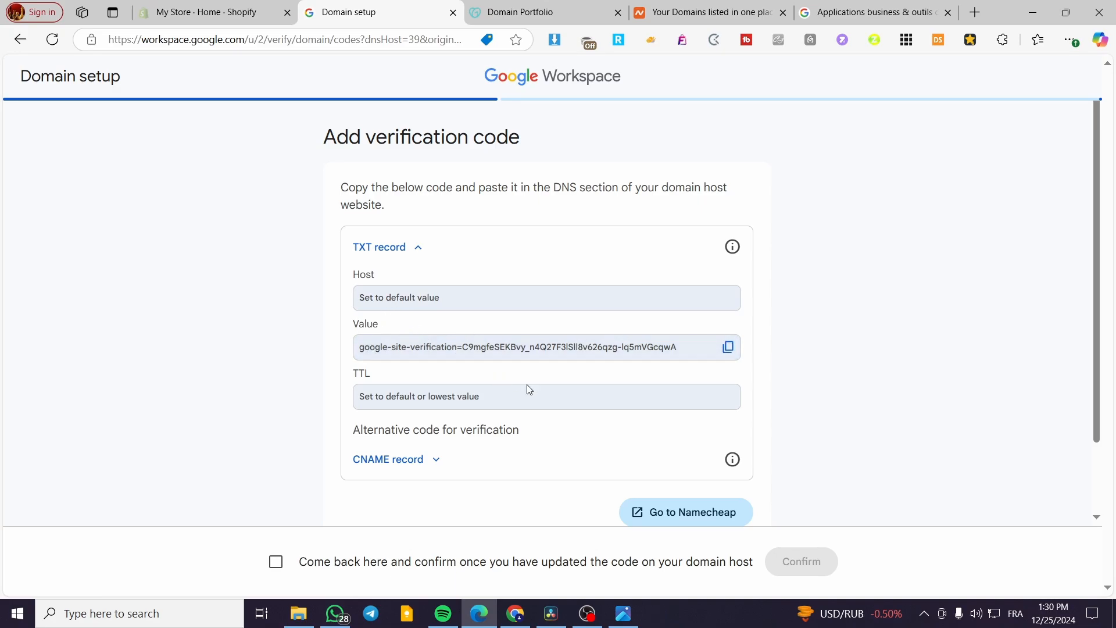
Examine the TXT record details and the alternative CNAME record offered for verifying the domain.
{"action": "scroll", "coordinate": [759, 433], "scroll_direction": "down", "scroll_amount": 1}
{"action": "left_click", "coordinate": [431, 391]}
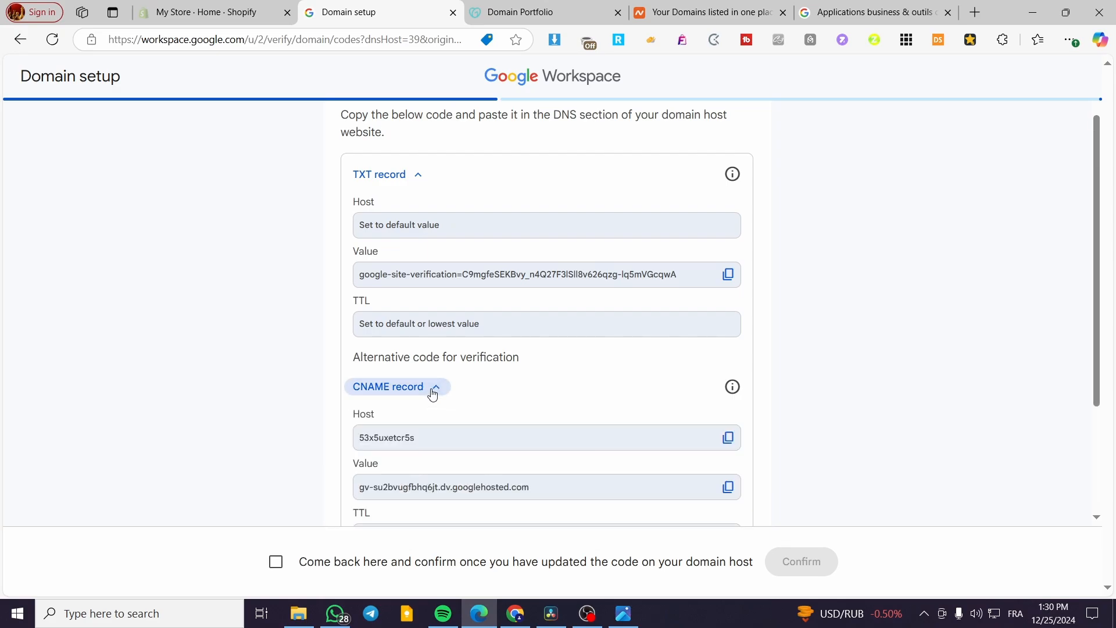
{"action": "left_click", "coordinate": [437, 388]}
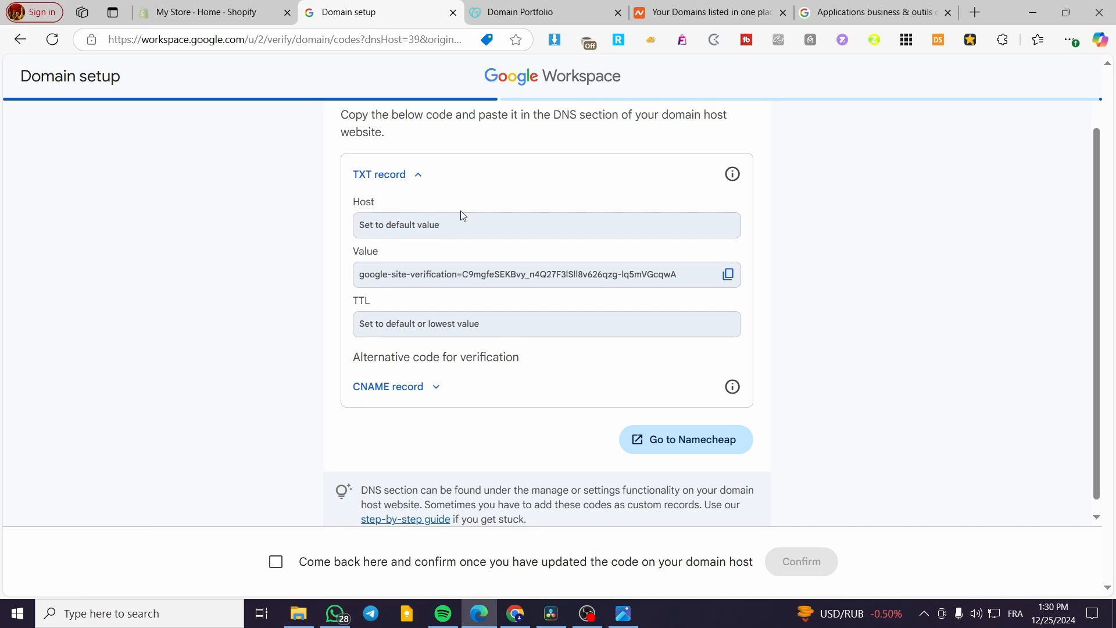
{"action": "scroll", "coordinate": [390, 202], "scroll_direction": "up", "scroll_amount": 1}
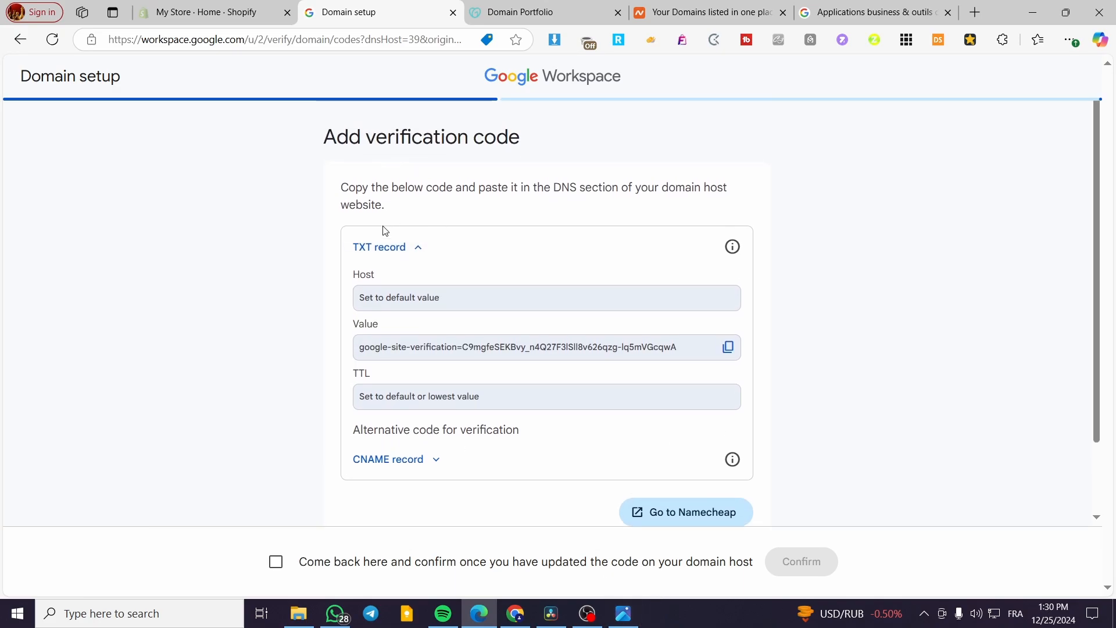
{"action": "left_click", "coordinate": [419, 252]}
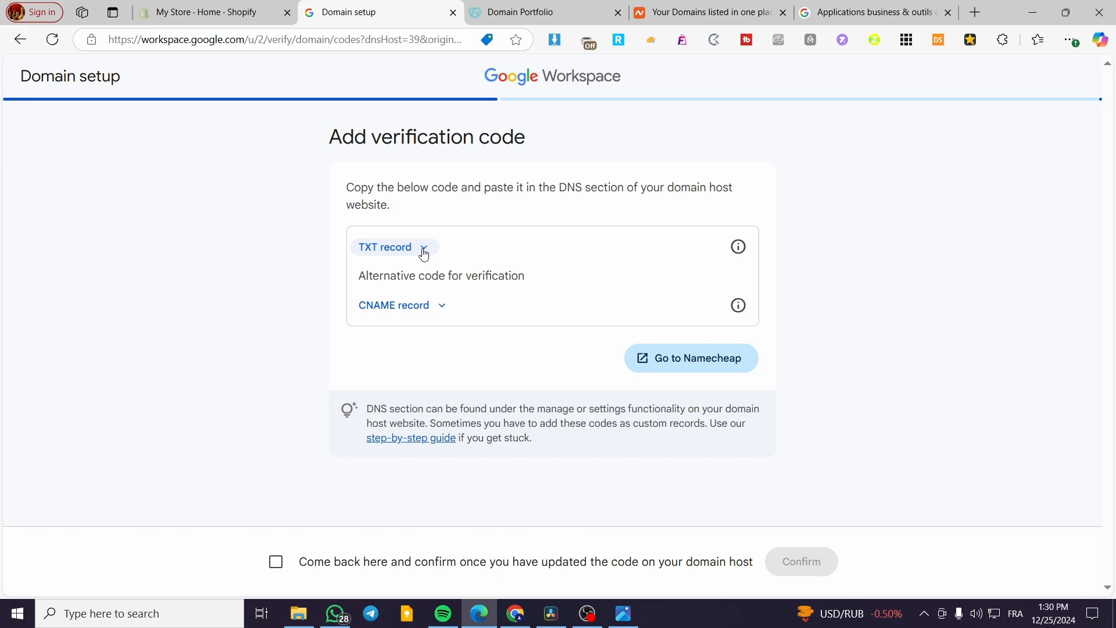
{"action": "left_click", "coordinate": [424, 251]}
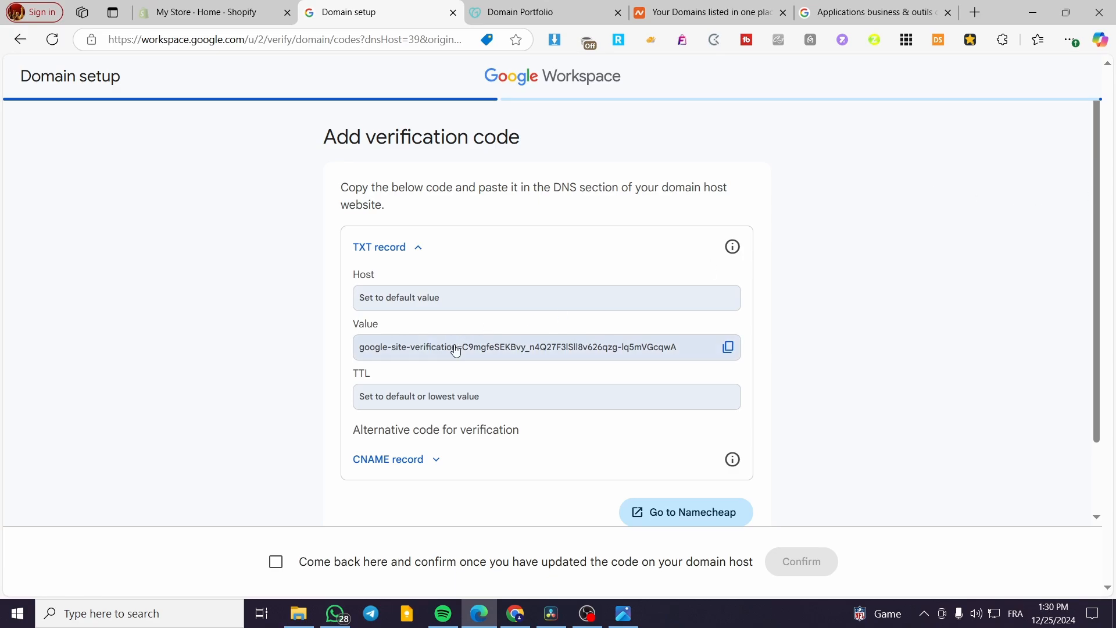
Check the example image go dd2.png, then look at GoDaddy's Add DNS Hosting form and close it without adding a domain.
{"action": "left_click", "coordinate": [626, 613]}
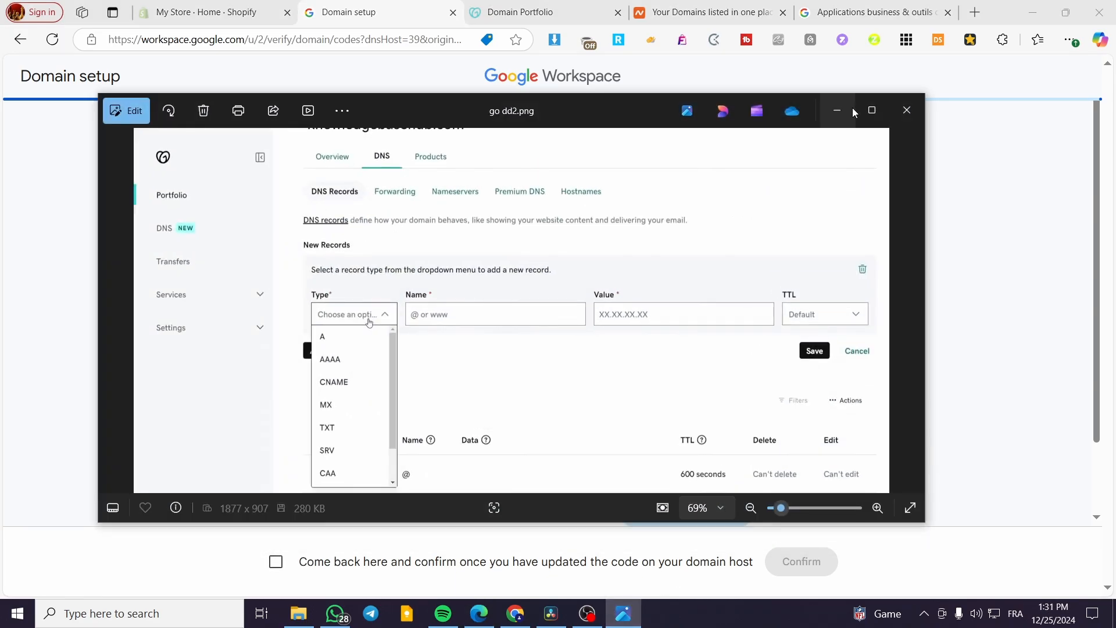
{"action": "mouse_move", "coordinate": [482, 613]}
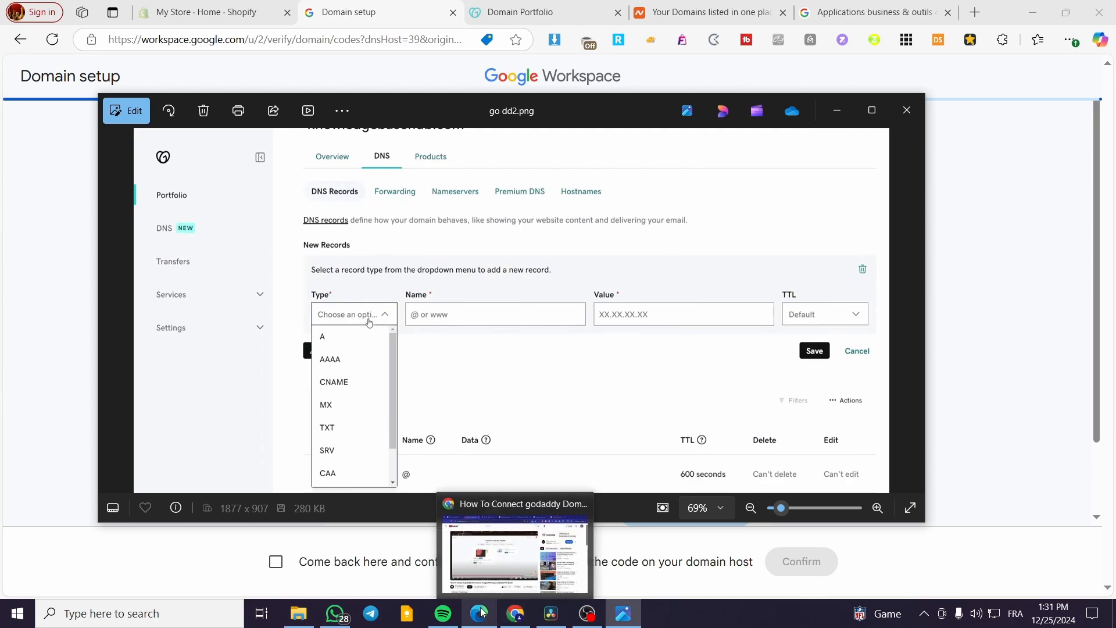
{"action": "left_click", "coordinate": [507, 12]}
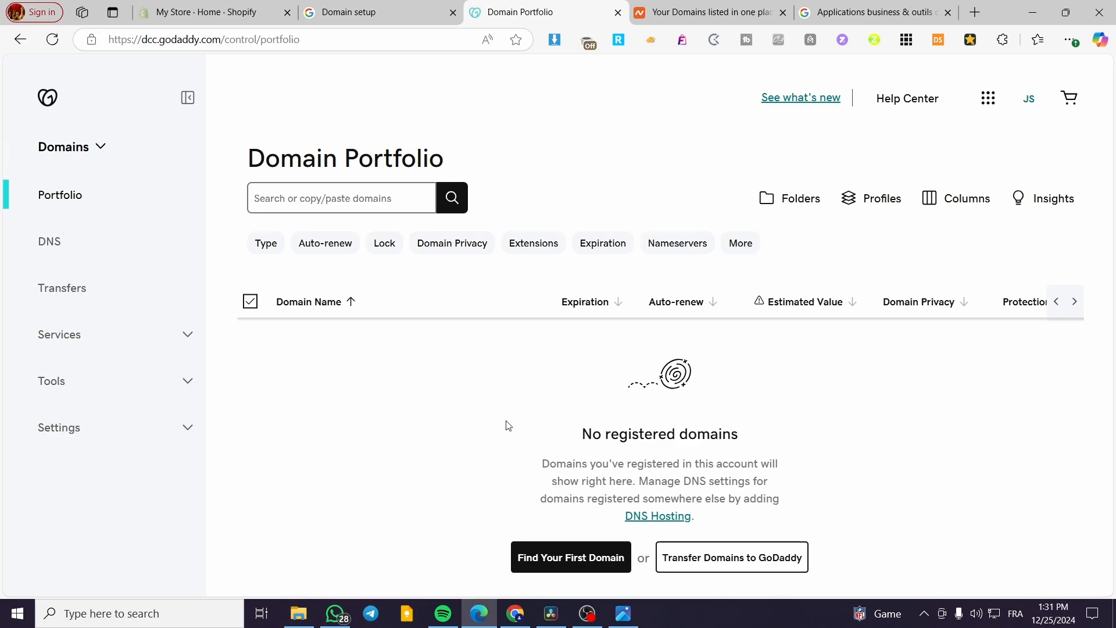
{"action": "left_click", "coordinate": [660, 517]}
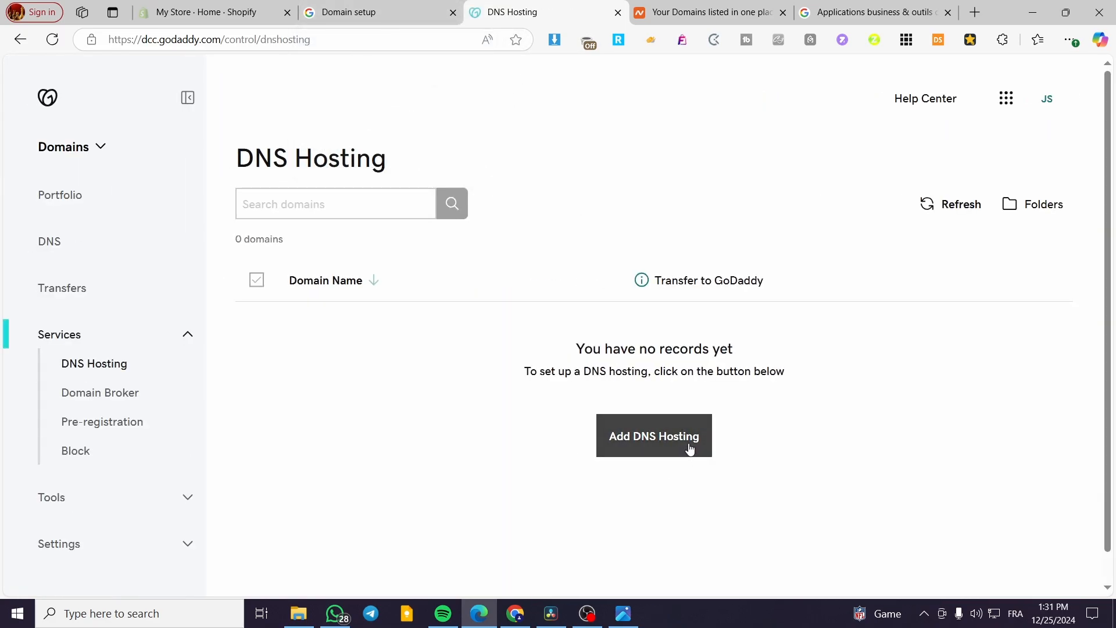
{"action": "left_click", "coordinate": [690, 449]}
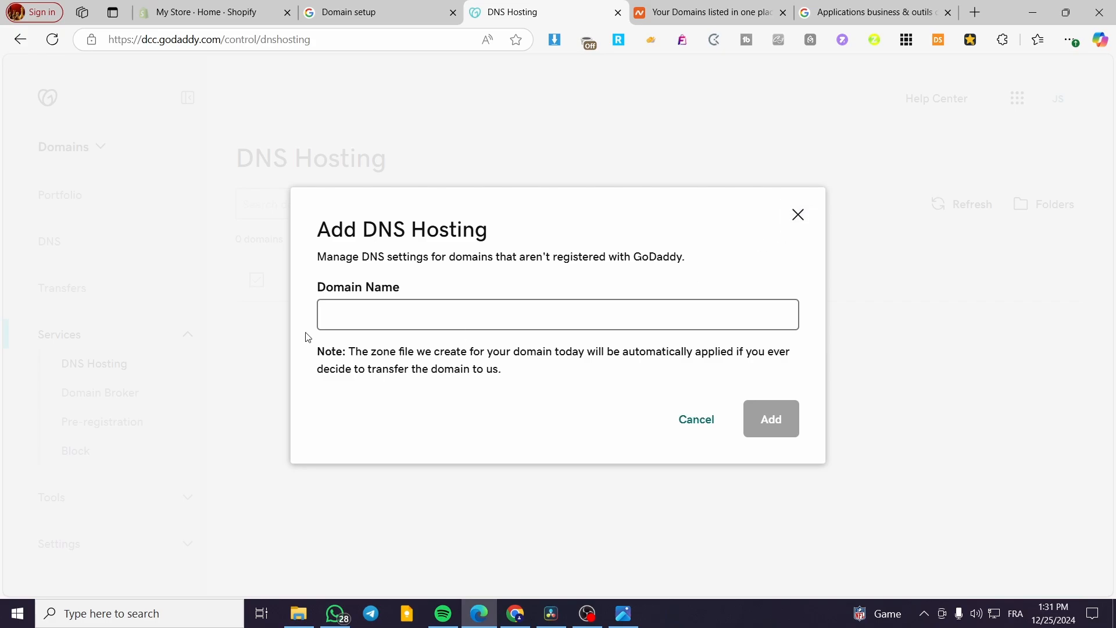
{"action": "left_click", "coordinate": [798, 215]}
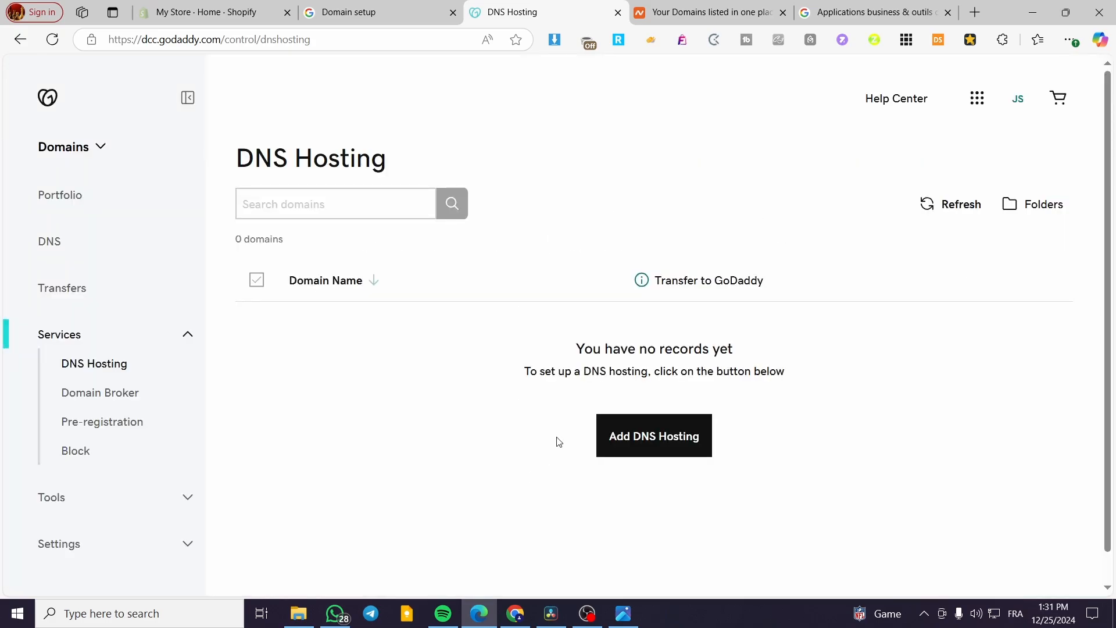
Compare the host, value and TTL of the Workspace TXT record with GoDaddy's new DNS record form in go dd2.png.
{"action": "left_click", "coordinate": [623, 613]}
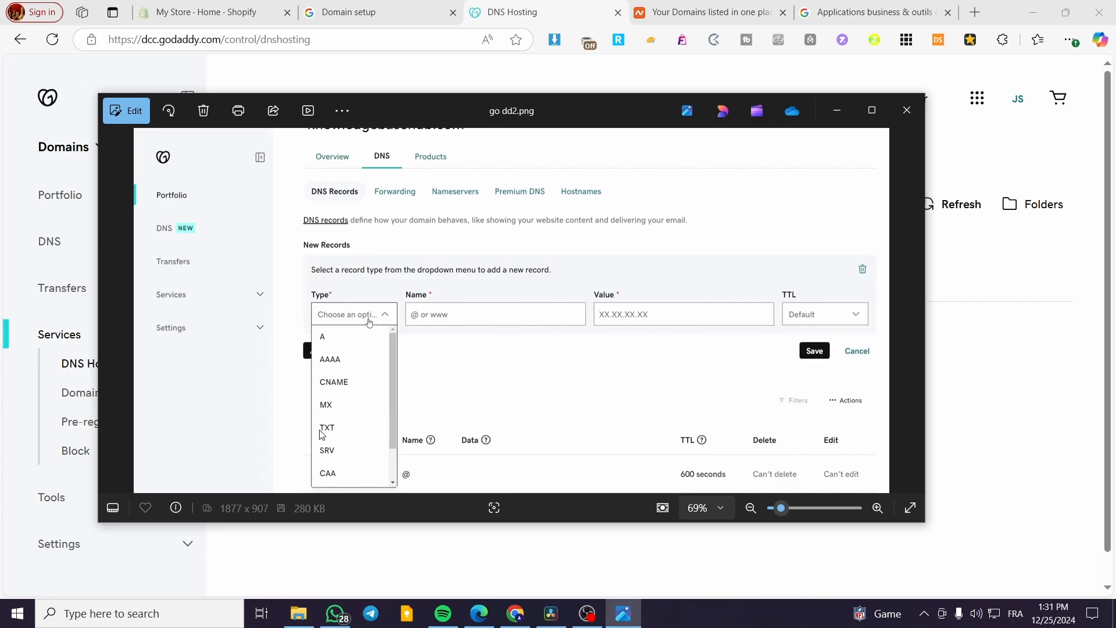
{"action": "left_click", "coordinate": [477, 608]}
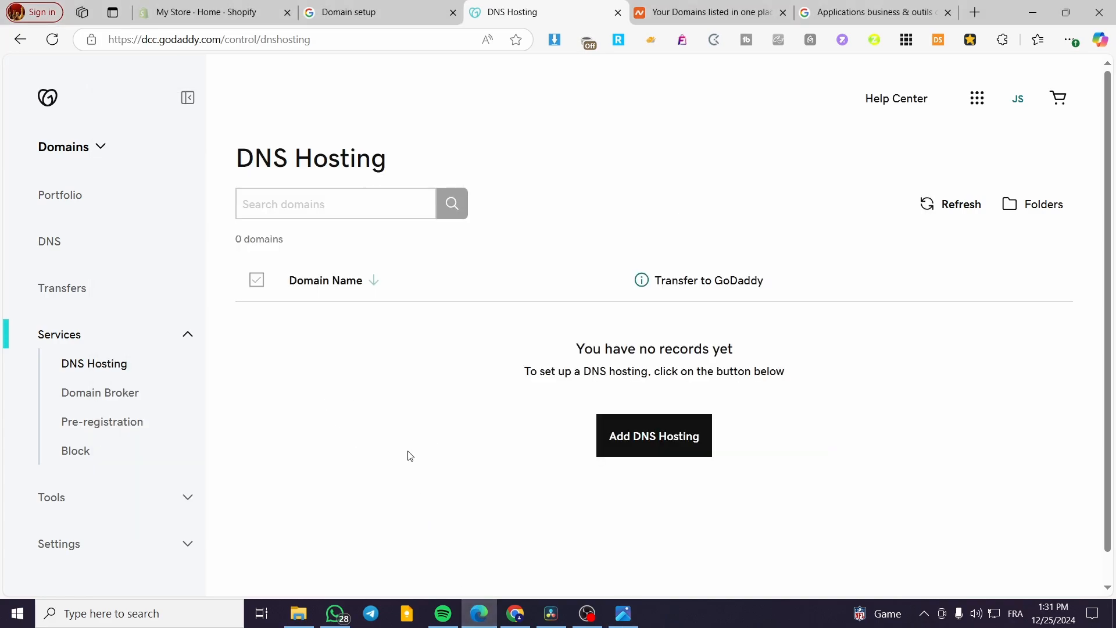
{"action": "left_click", "coordinate": [454, 17]}
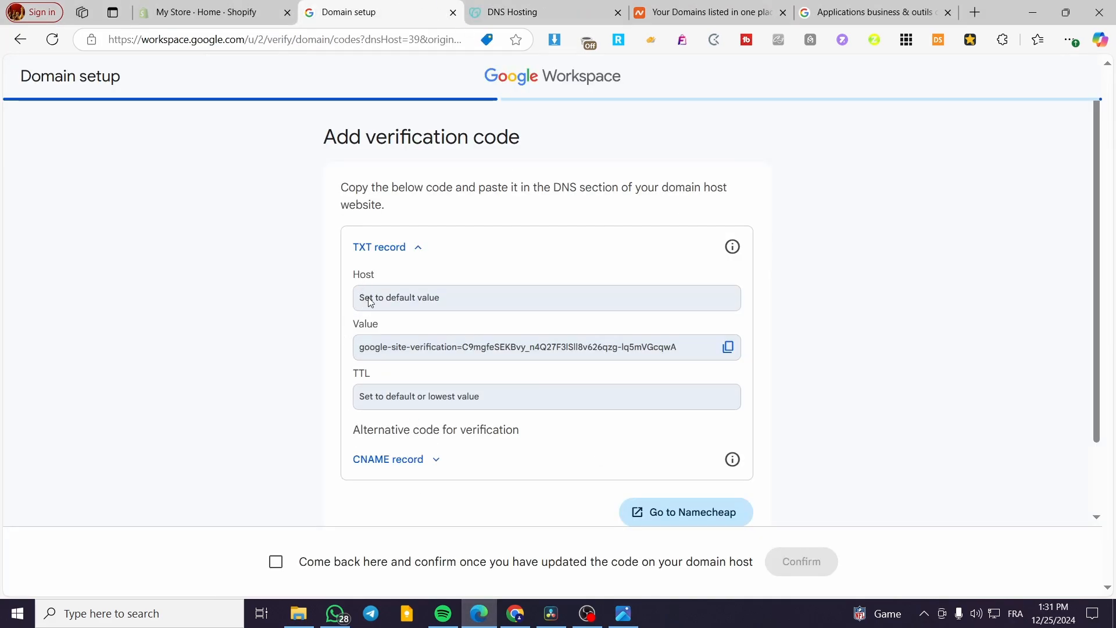
{"action": "left_click", "coordinate": [623, 614]}
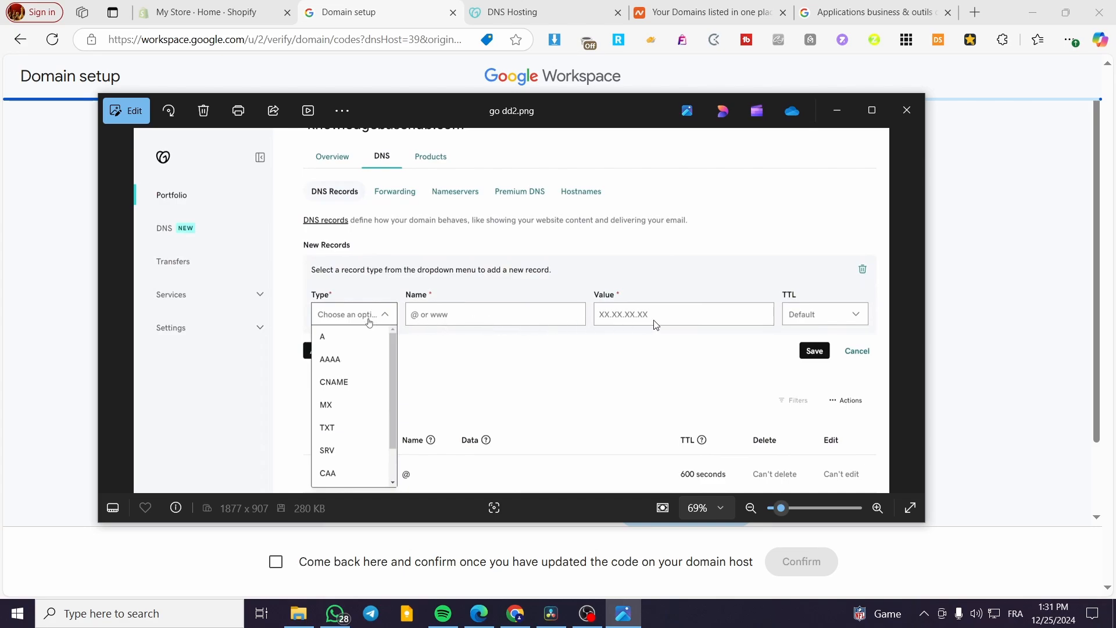
{"action": "left_click", "coordinate": [984, 338]}
{"action": "left_click", "coordinate": [364, 347]}
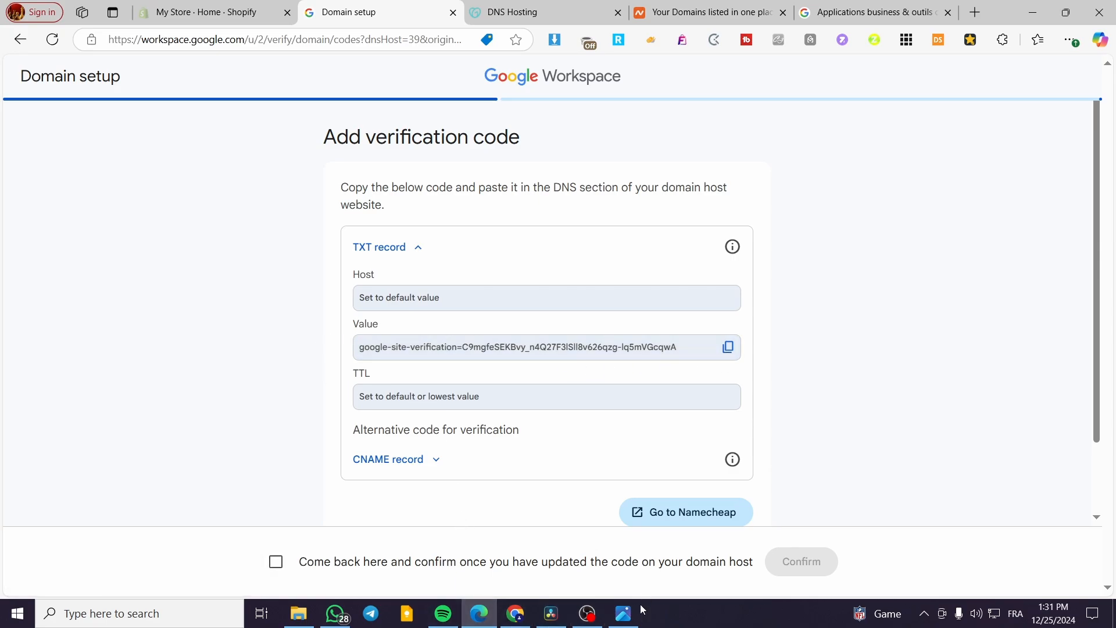
{"action": "left_click", "coordinate": [623, 613]}
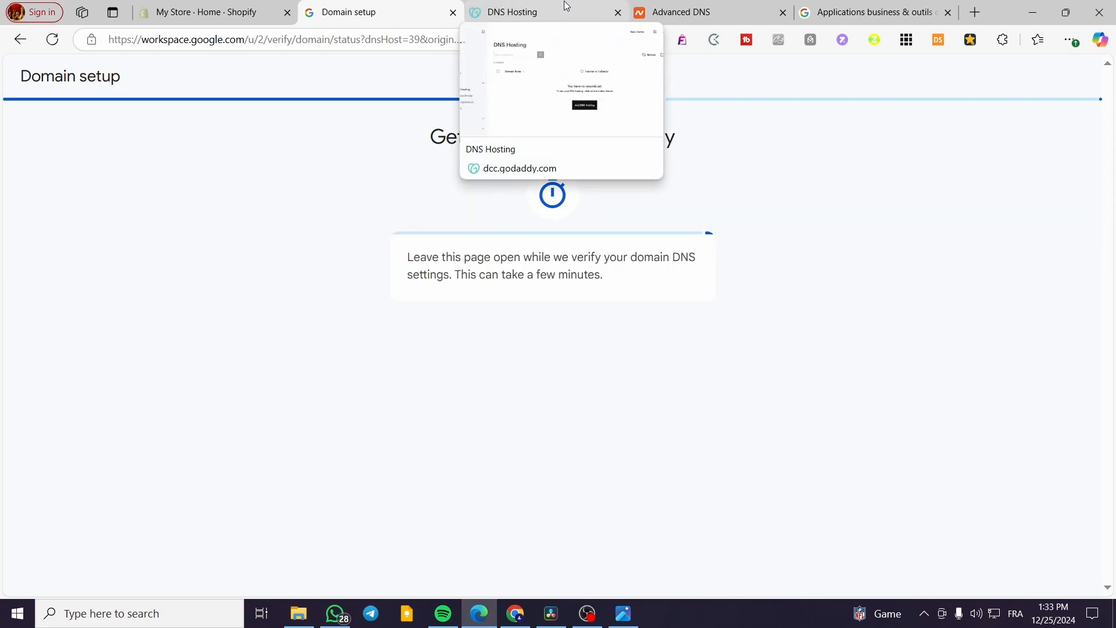
Examine the host records in Namecheap's Advanced DNS for jacksclothing.xyz, the GoDaddy DNS Hosting page and the Workspace domain verification status.
{"action": "left_click", "coordinate": [698, 12]}
{"action": "scroll", "coordinate": [300, 319], "scroll_direction": "up", "scroll_amount": 3}
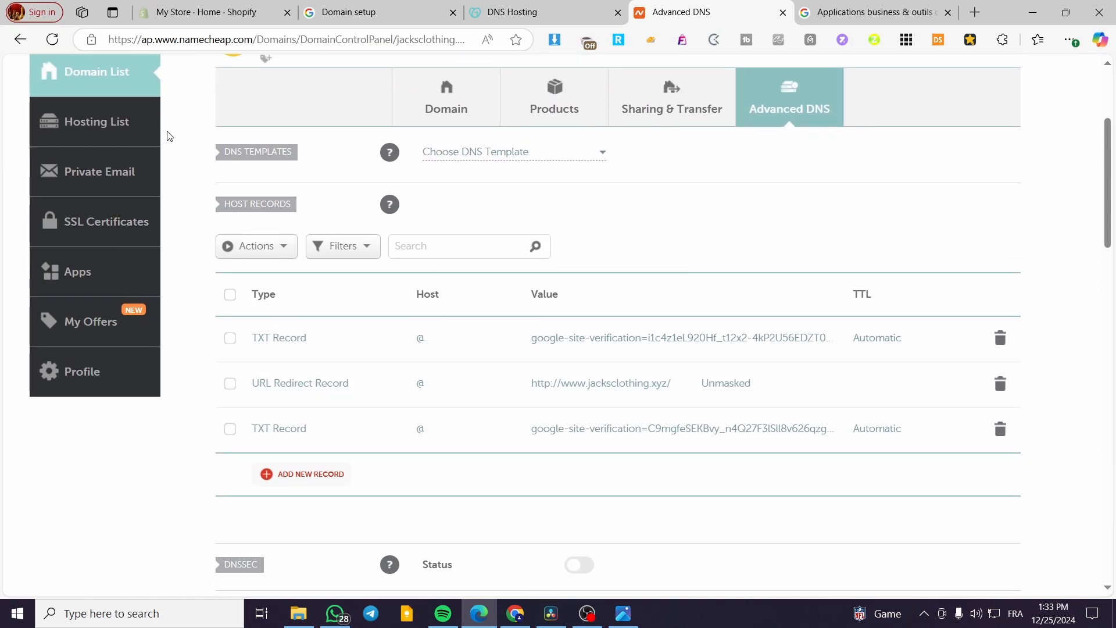
{"action": "scroll", "coordinate": [169, 136], "scroll_direction": "up", "scroll_amount": 3}
{"action": "scroll", "coordinate": [192, 245], "scroll_direction": "down", "scroll_amount": 5}
{"action": "left_click", "coordinate": [512, 11]}
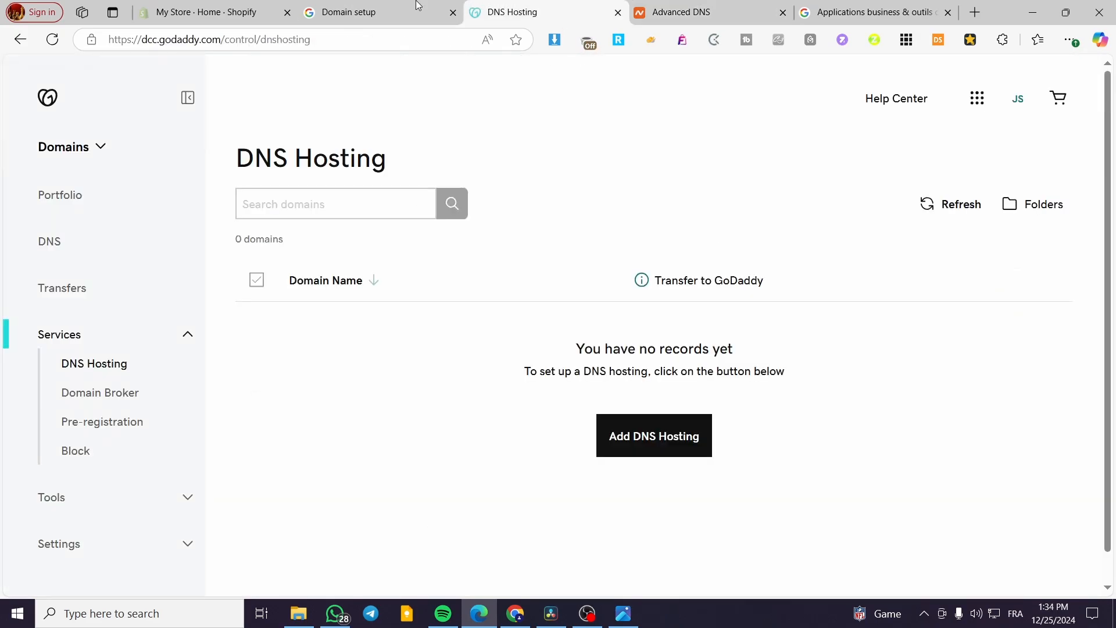
{"action": "left_click", "coordinate": [418, 6]}
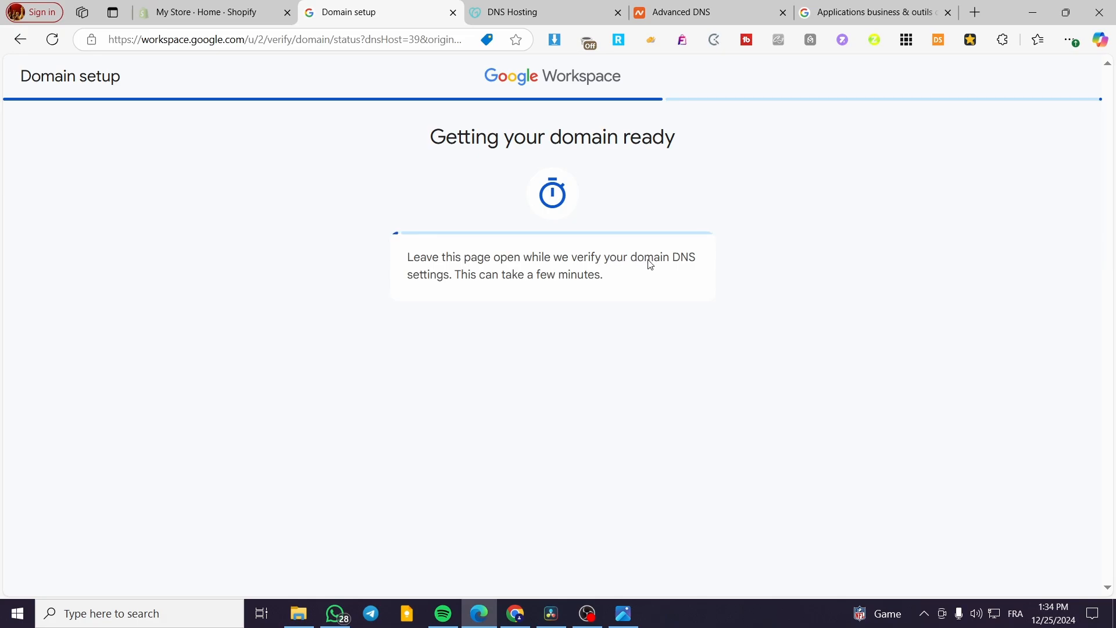
{"action": "left_click", "coordinate": [504, 6]}
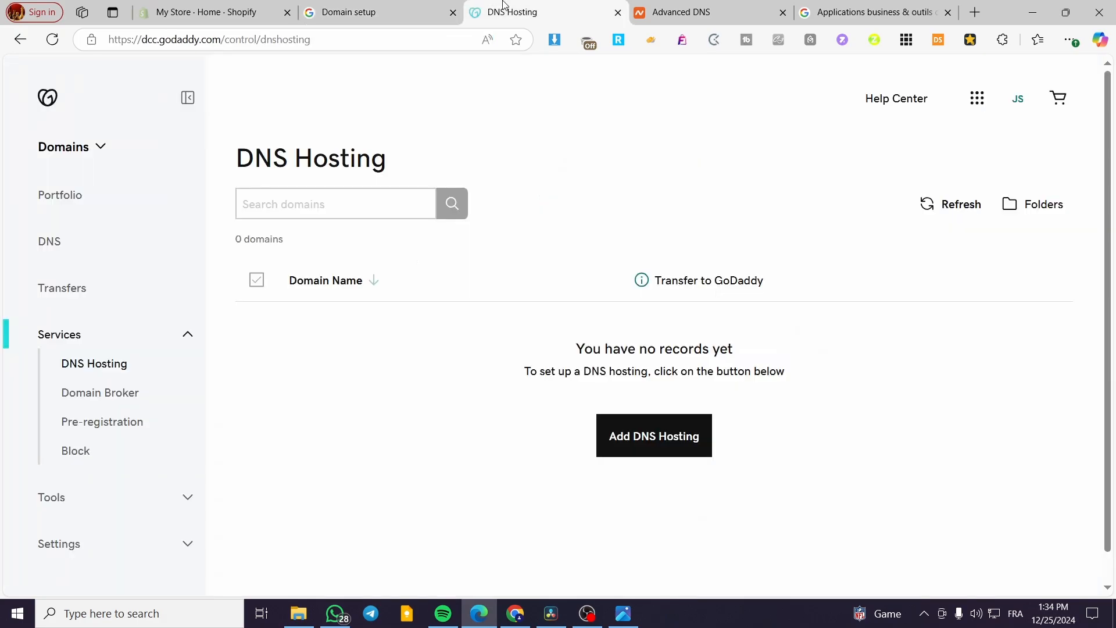
{"action": "left_click", "coordinate": [639, 19]}
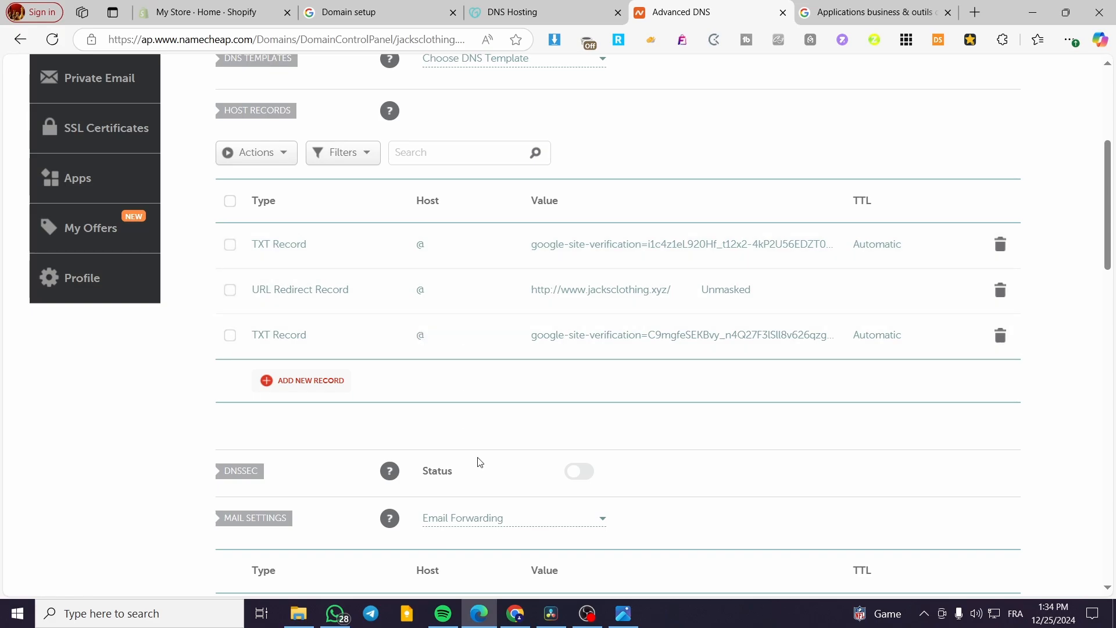
Check the record type options in the go dd2.png example, minimize the image and return to the Google Workspace domain setup.
{"action": "left_click", "coordinate": [635, 614]}
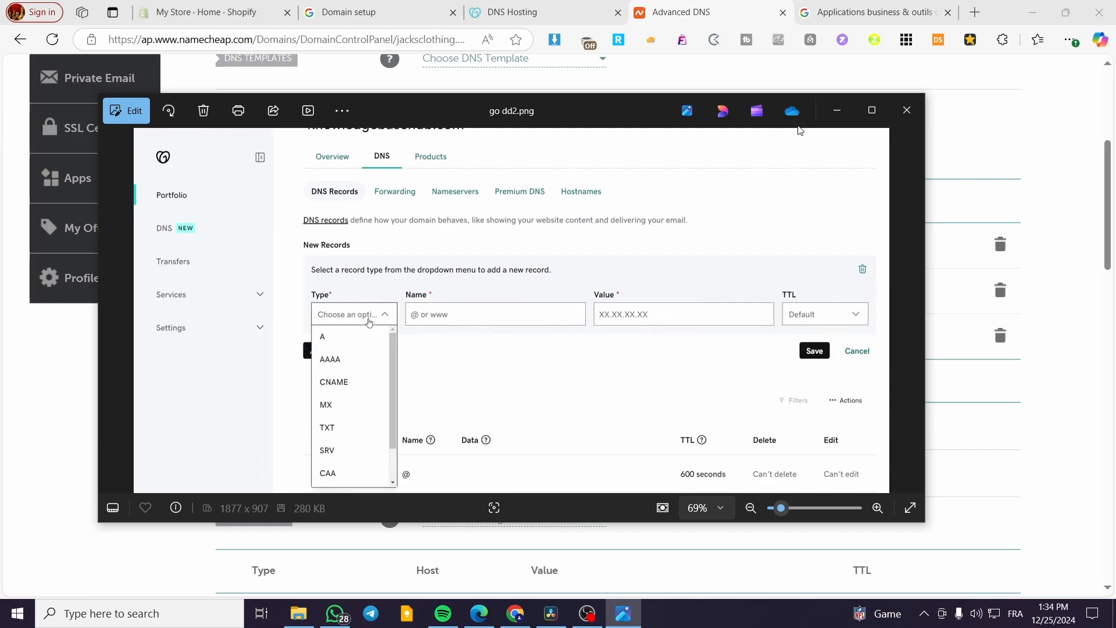
{"action": "left_click", "coordinate": [838, 110]}
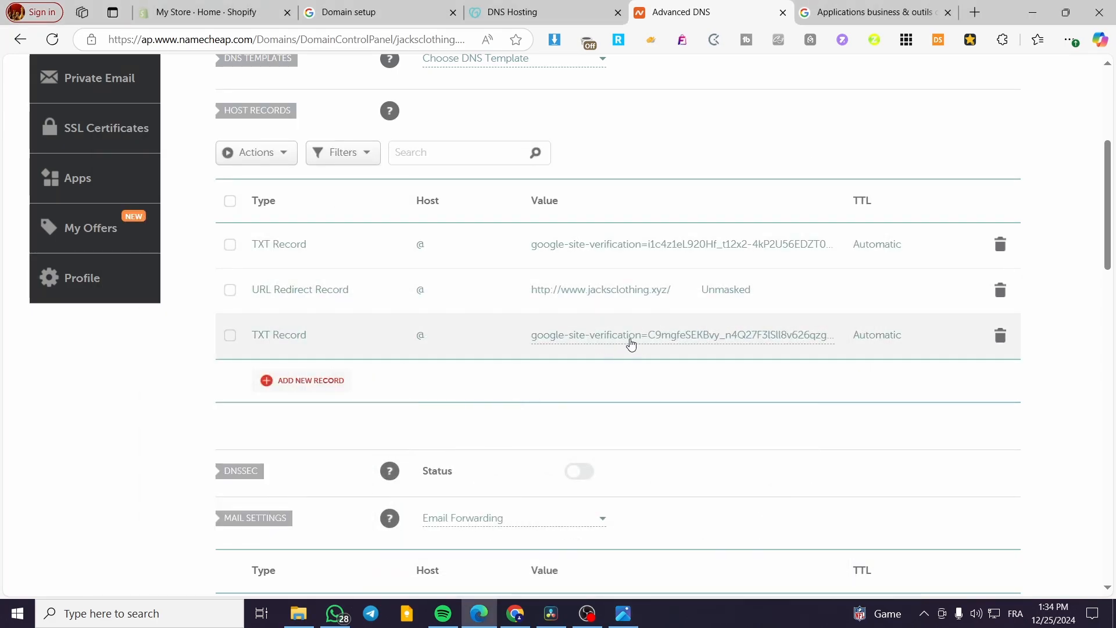
{"action": "left_click", "coordinate": [372, 13]}
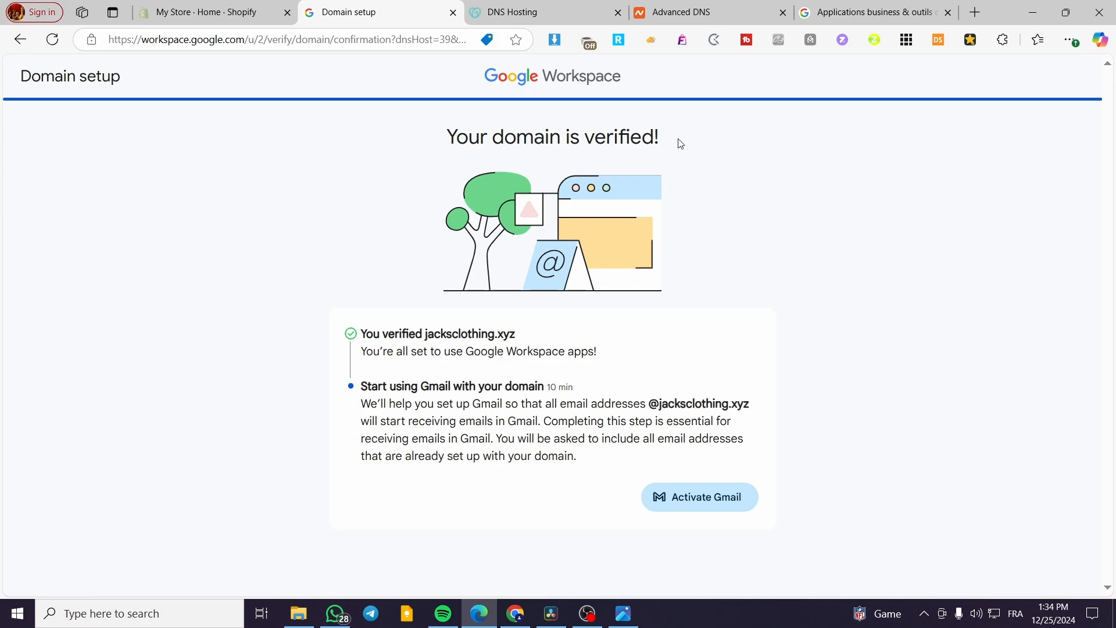
Start Gmail activation for jacksclothing.xyz and proceed with the existing user only, up to the Gmail activation code.
{"action": "left_click", "coordinate": [715, 505]}
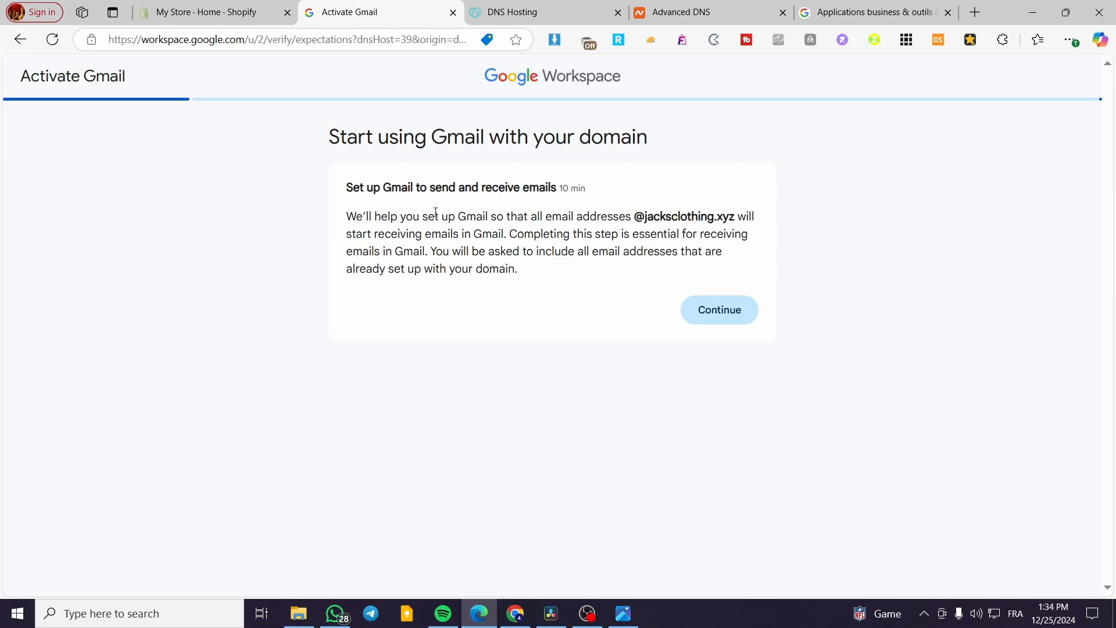
{"action": "left_click", "coordinate": [726, 319]}
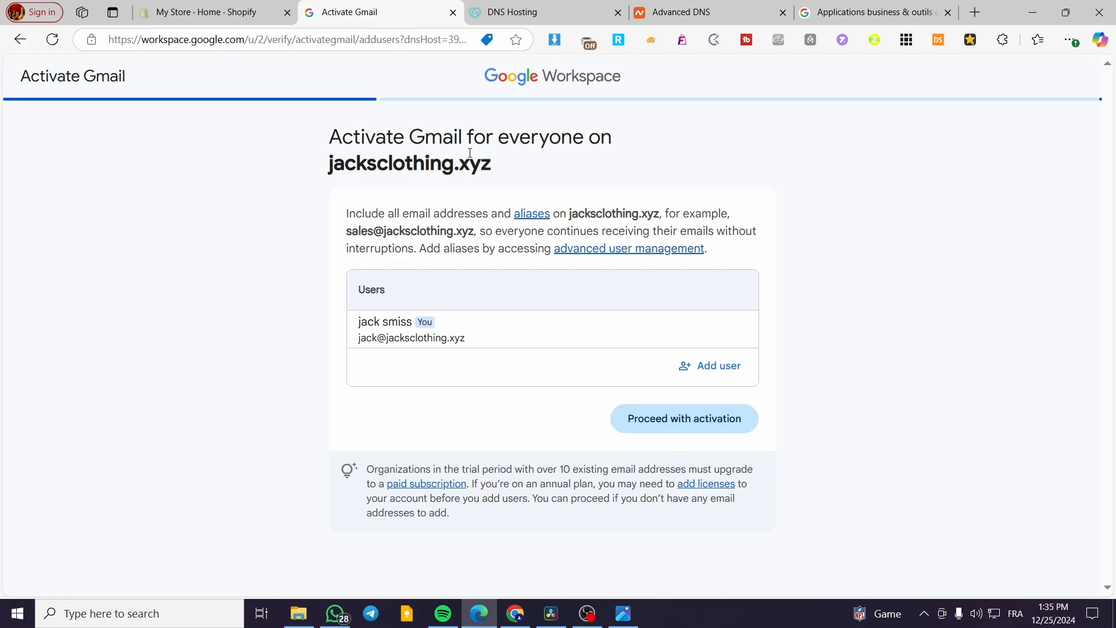
{"action": "left_click", "coordinate": [684, 414]}
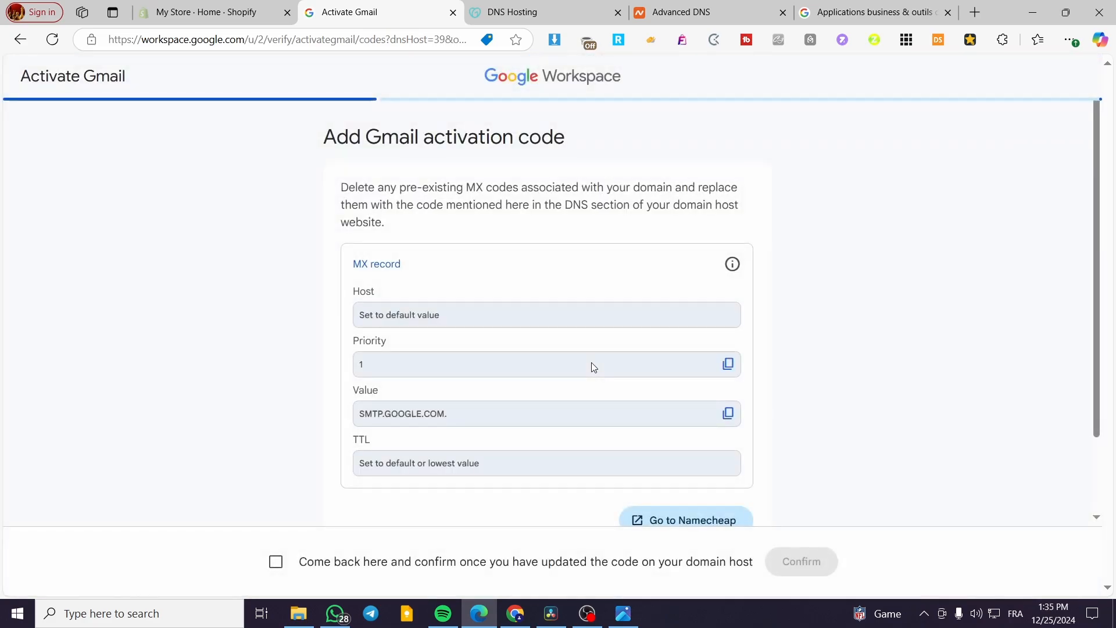
Examine the host, priority, value and TTL of the Gmail MX record, and switch to GoDaddy's DNS Hosting page.
{"action": "scroll", "coordinate": [409, 348], "scroll_direction": "down", "scroll_amount": 1}
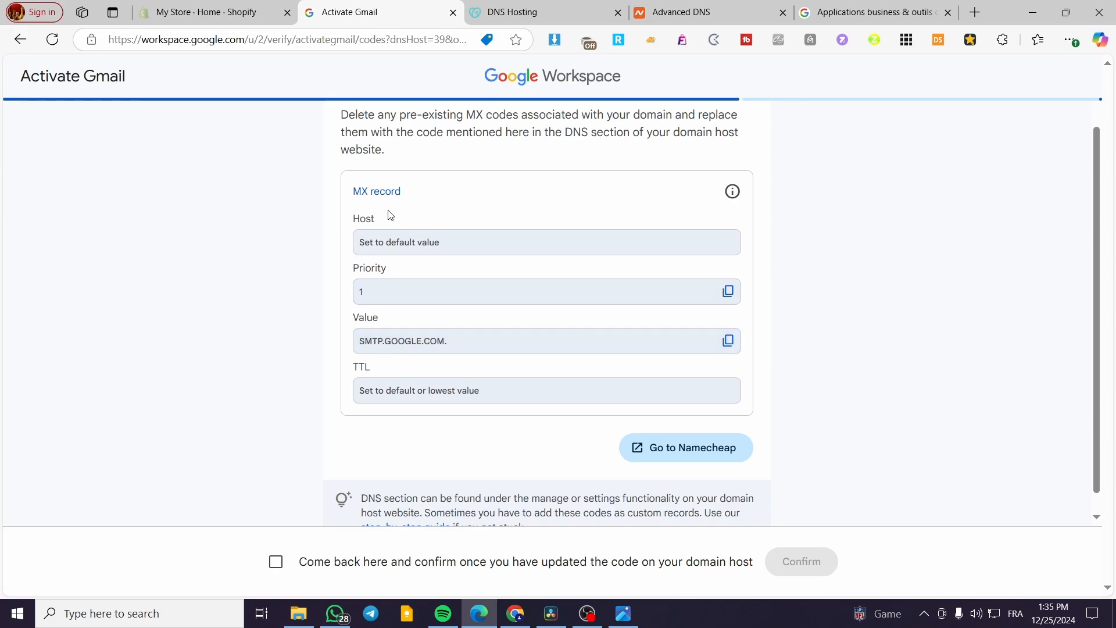
{"action": "scroll", "coordinate": [757, 430], "scroll_direction": "up", "scroll_amount": 1}
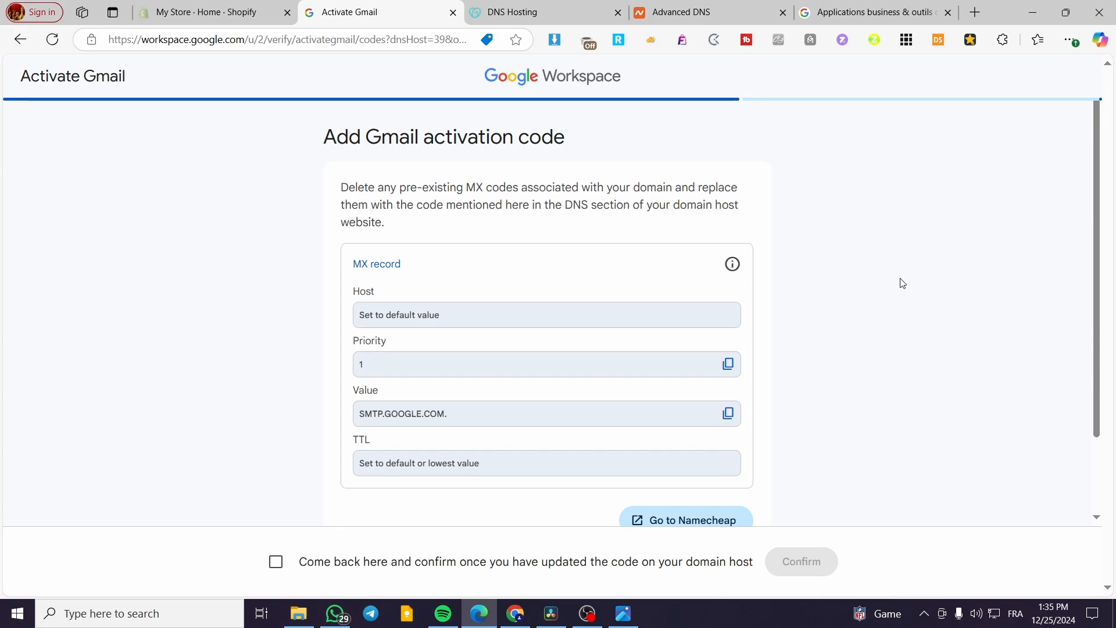
{"action": "left_click", "coordinate": [537, 11]}
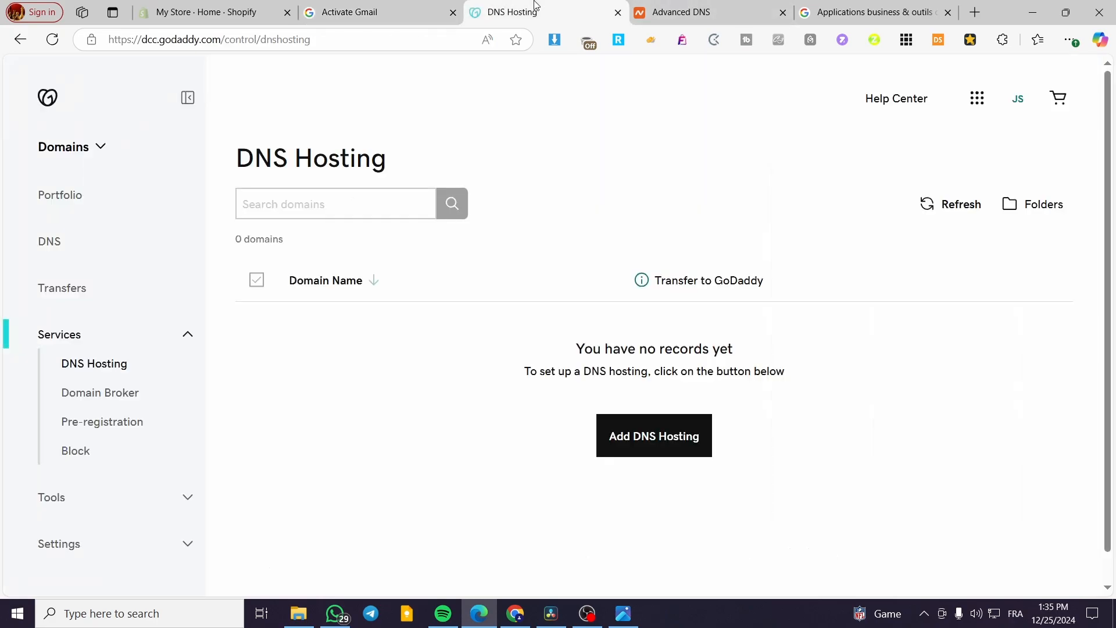